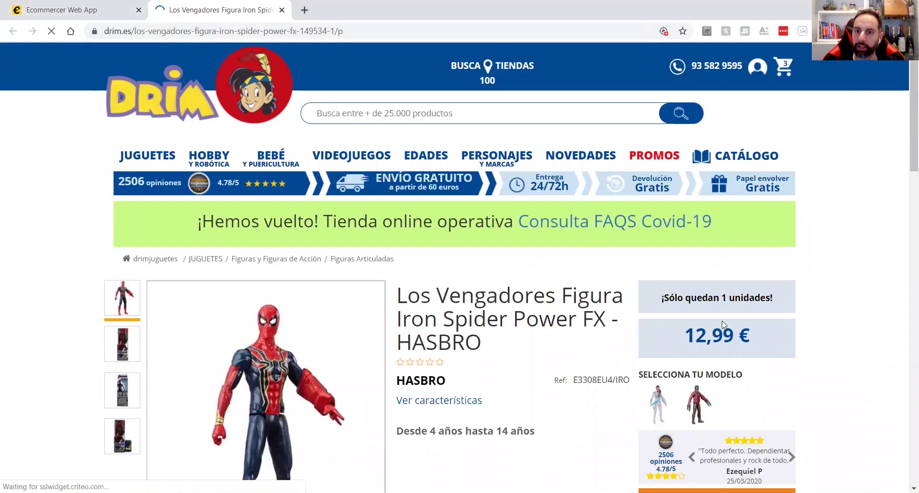
Close the drim.es product page and check the Iron Spider figure's provider price in the product table
middle_click(178, 6)
drag(496, 264, 474, 263)
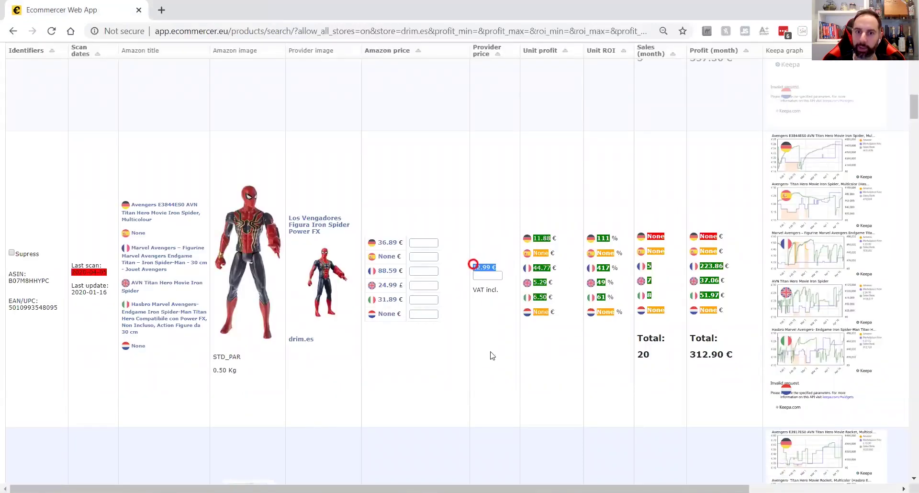
click(494, 319)
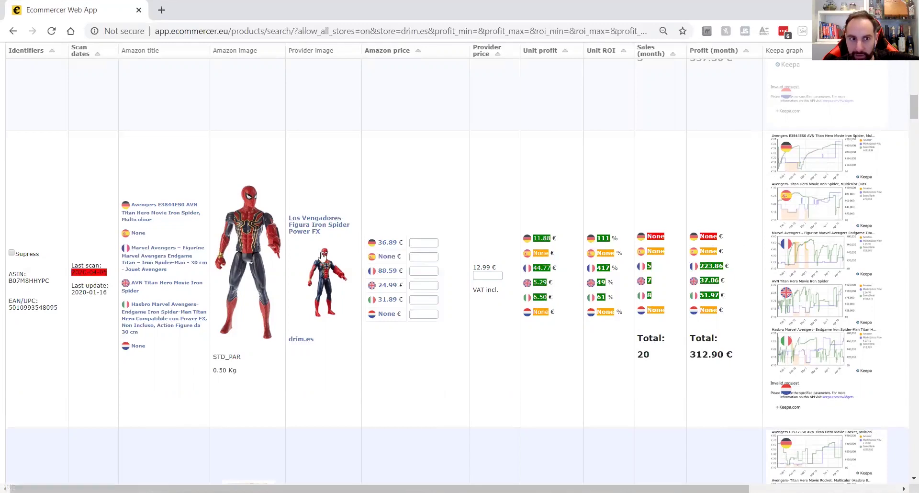
middle_click(139, 233)
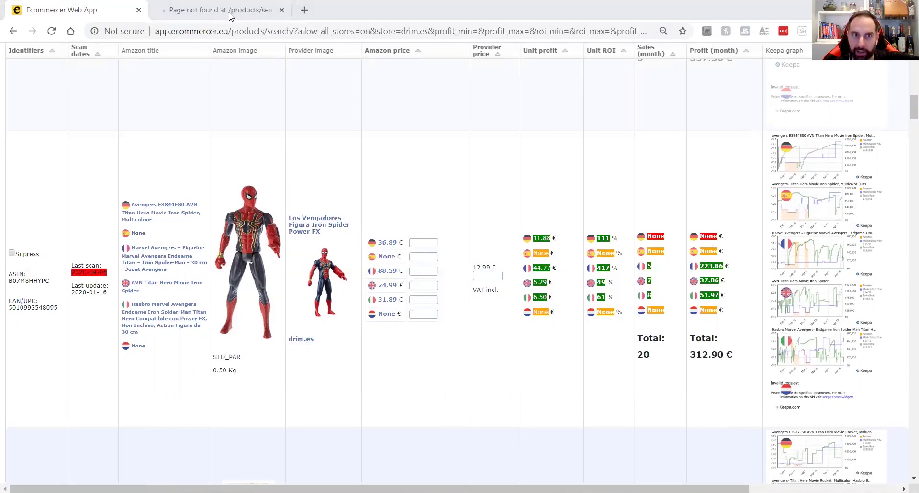
click(230, 16)
middle_click(230, 16)
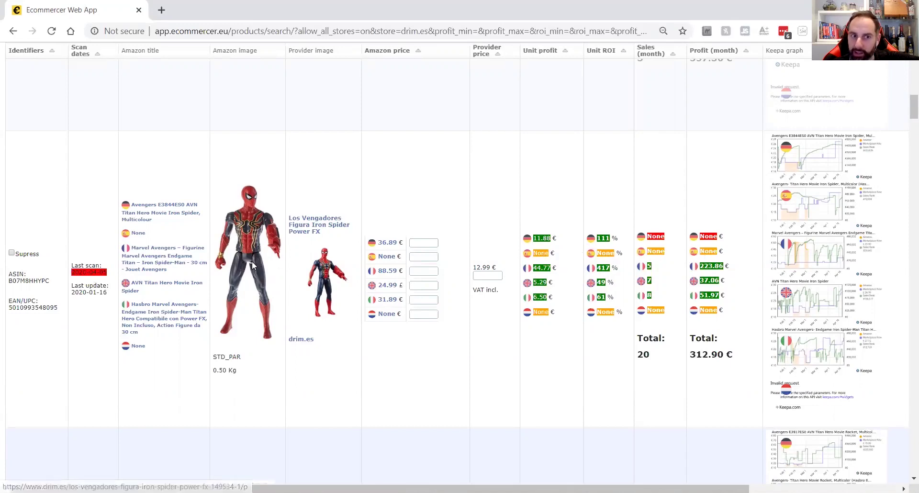
Open the Iron Spider figure's German Amazon listing and change its web address to the amazon.es domain
scroll(243, 253, down, 2)
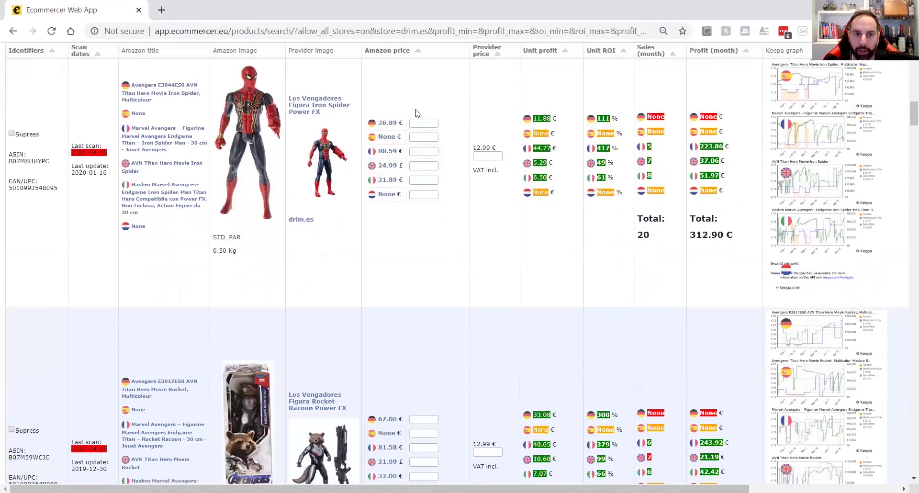
middle_click(380, 123)
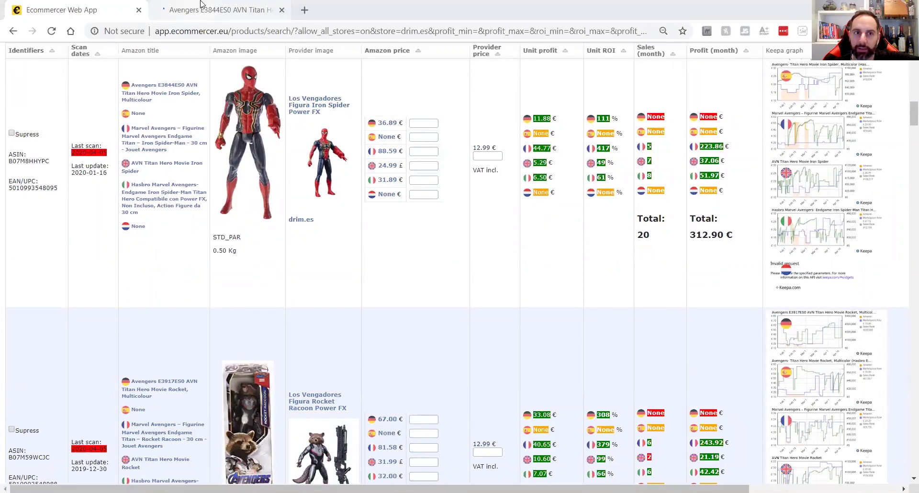
click(201, 4)
double_click(142, 31)
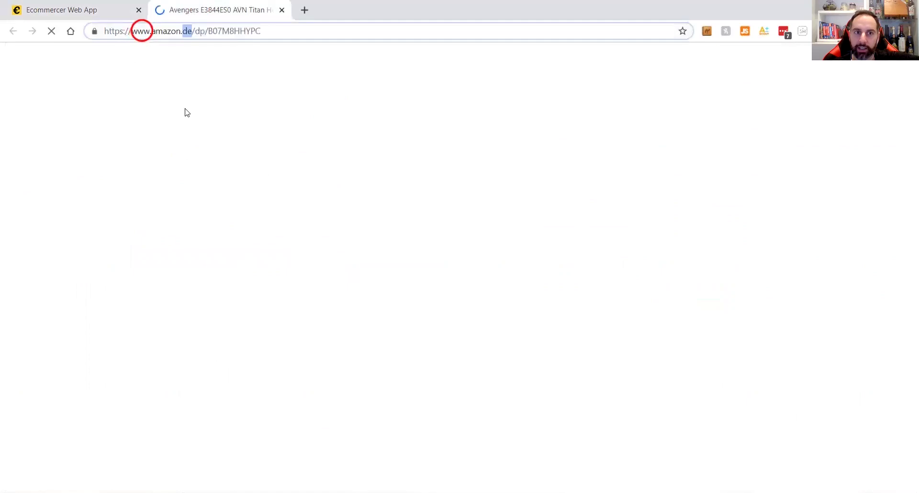
text(es)
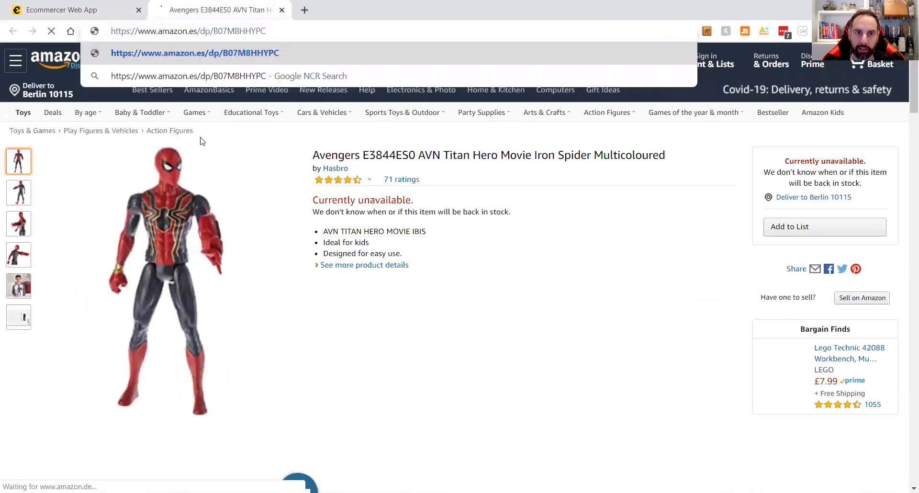
key(Return)
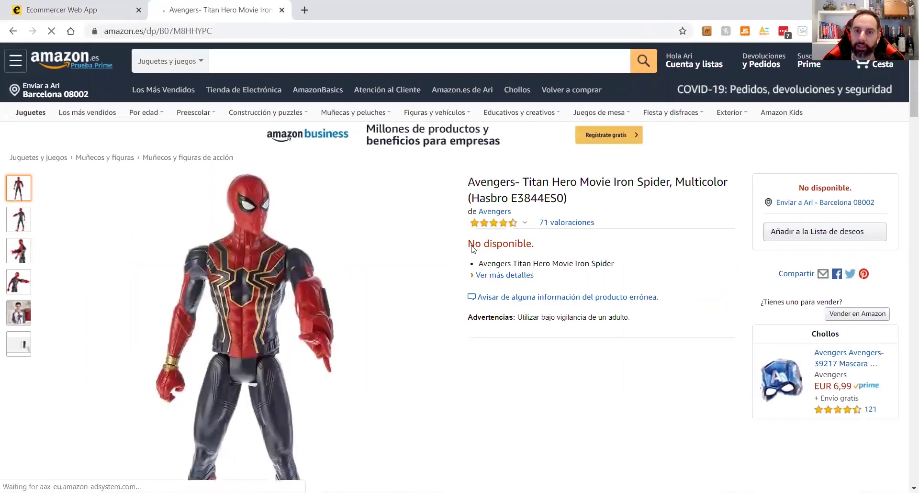
Check the figure's availability on the Spanish Amazon page and close that page
drag(560, 247, 472, 243)
click(496, 244)
click(471, 244)
scroll(488, 249, down, 15)
scroll(488, 250, up, 15)
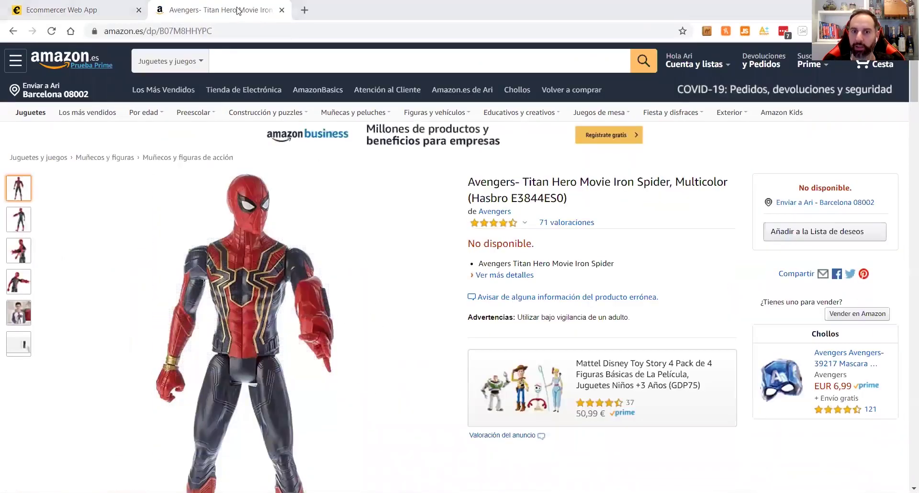
click(282, 10)
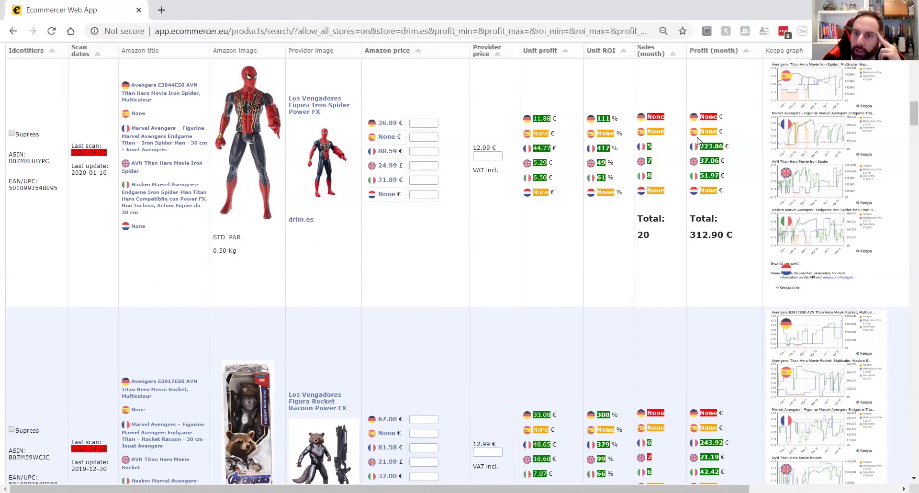
Open the Iron Spider figure's French Amazon listing and examine its offers and price history charts
scroll(541, 152, up, 1)
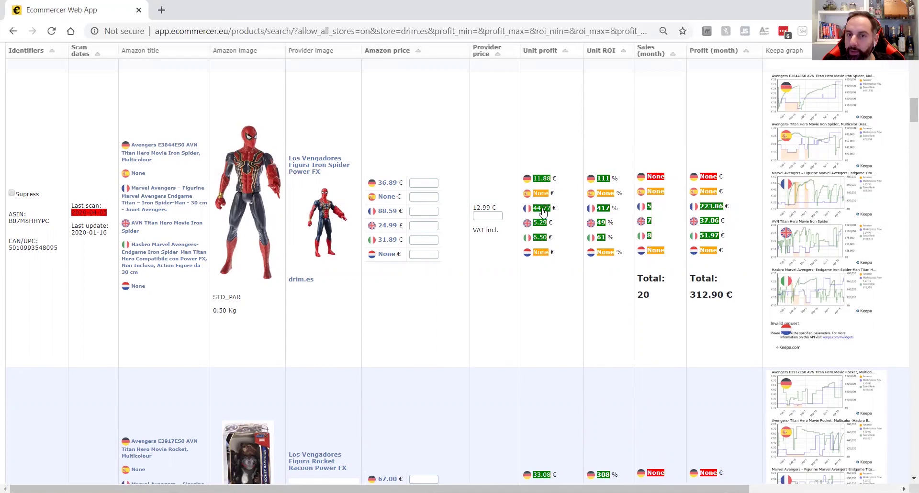
middle_click(386, 212)
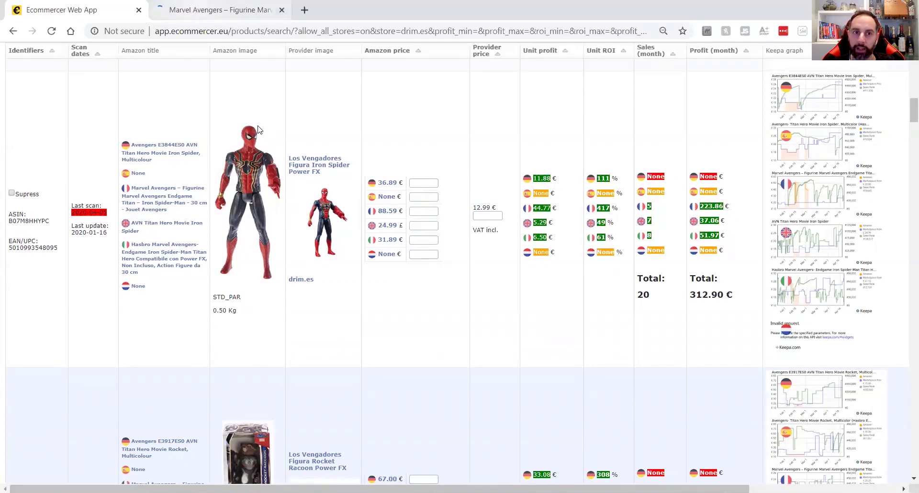
click(223, 9)
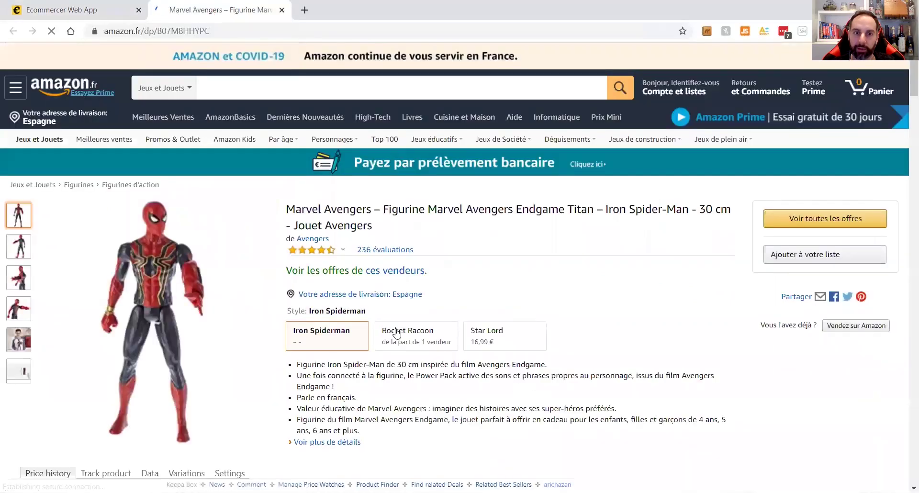
scroll(397, 334, down, 3)
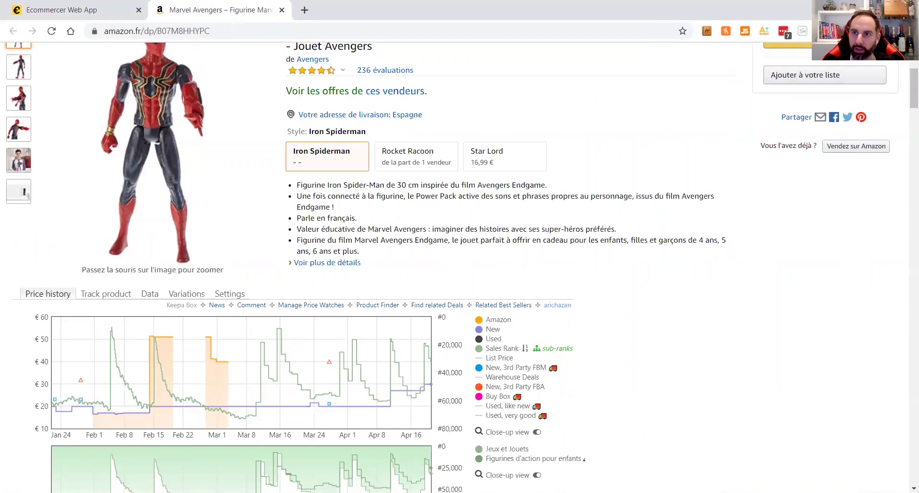
scroll(611, 148, down, 3)
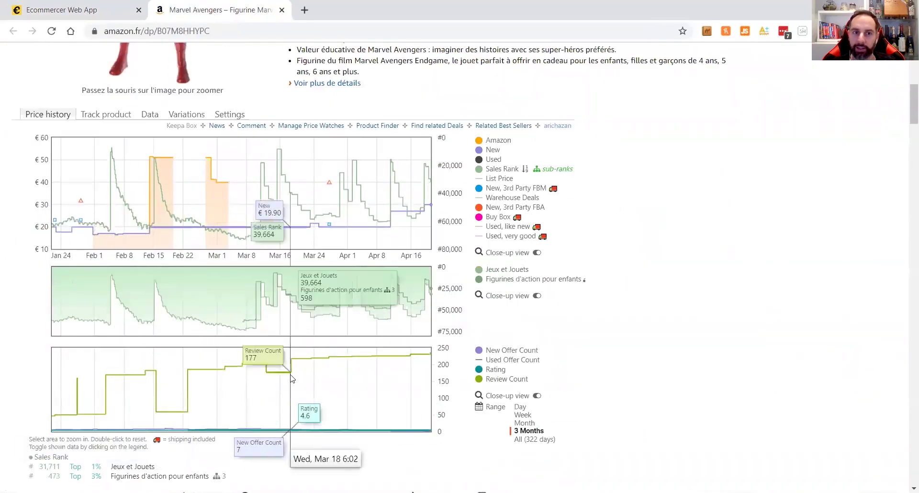
scroll(291, 378, up, 6)
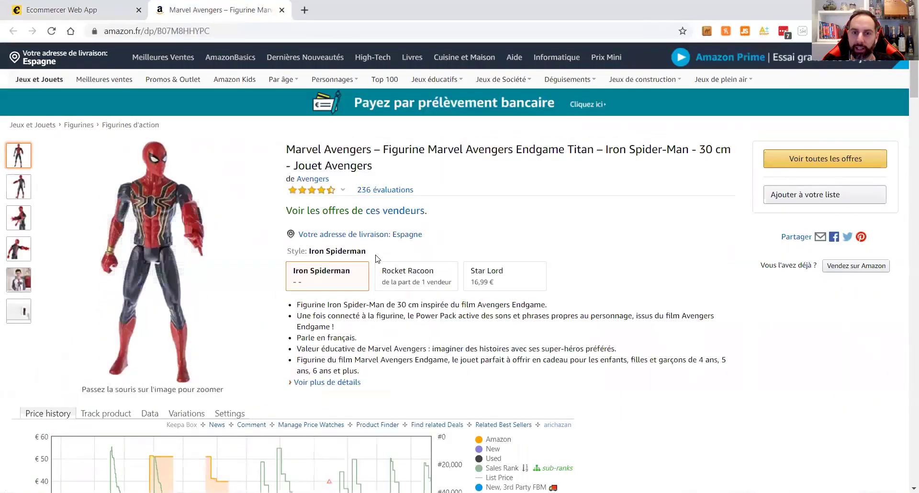
scroll(376, 258, down, 1)
Open the Keepa page for the figure's French listing from the product table and examine its price and sales rank charts
click(45, 10)
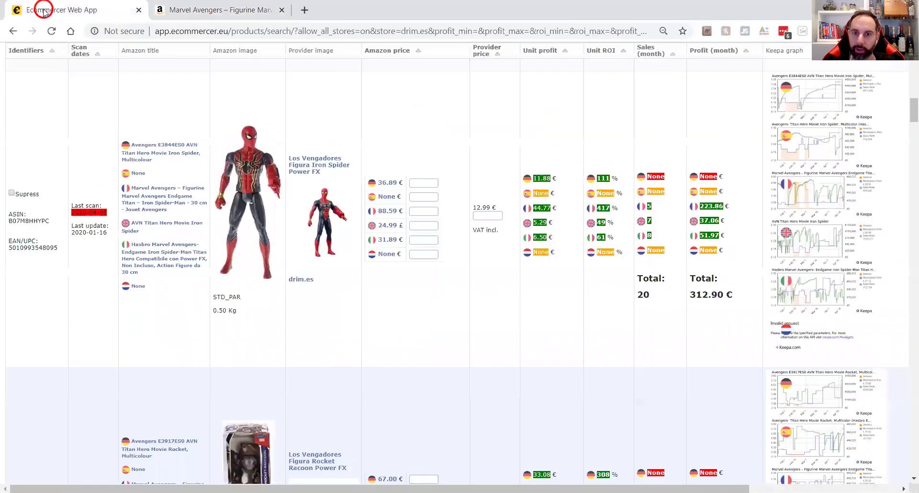
click(809, 180)
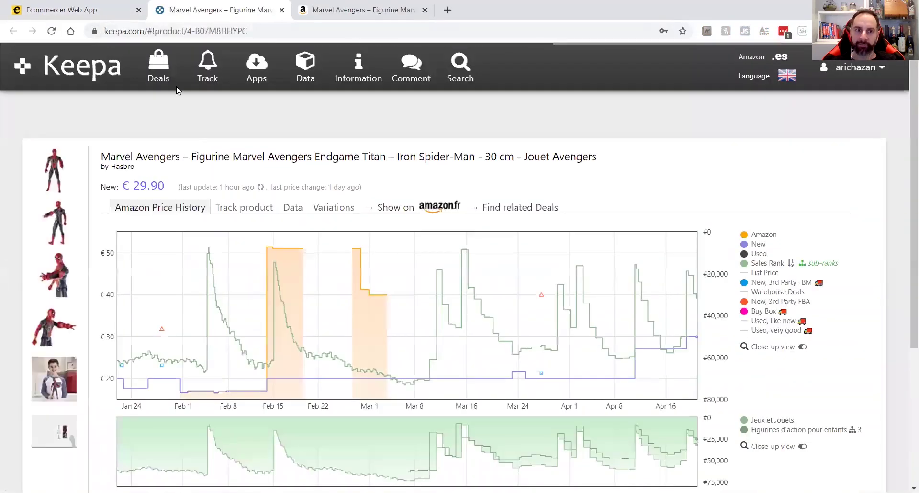
key(ctrl+shift+Tab)
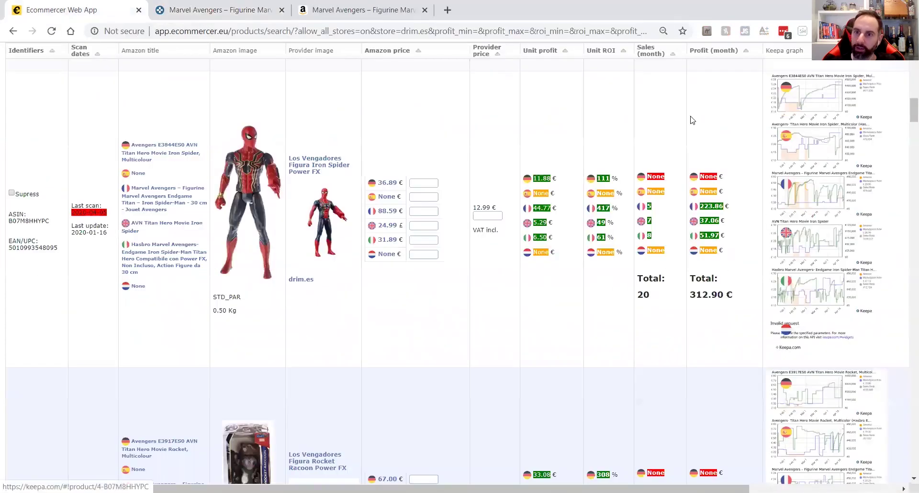
click(195, 2)
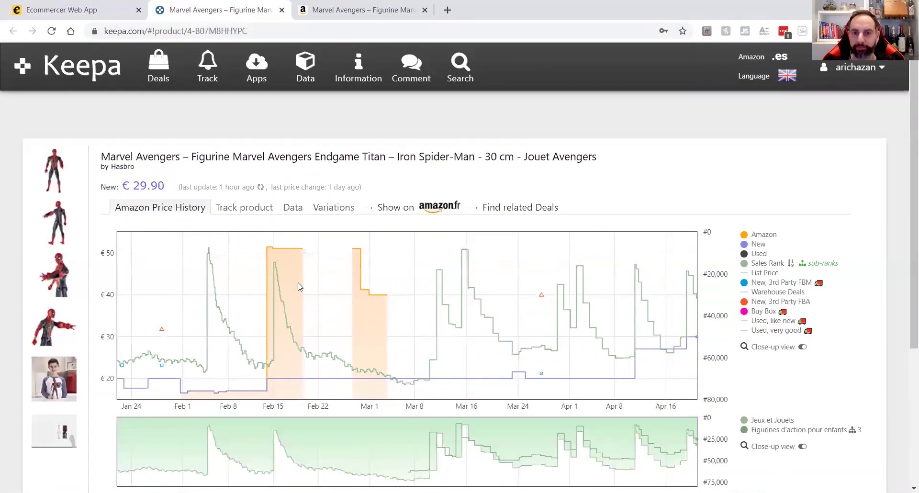
click(897, 231)
scroll(890, 413, down, 4)
scroll(892, 414, up, 4)
scroll(895, 417, down, 4)
scroll(513, 345, up, 2)
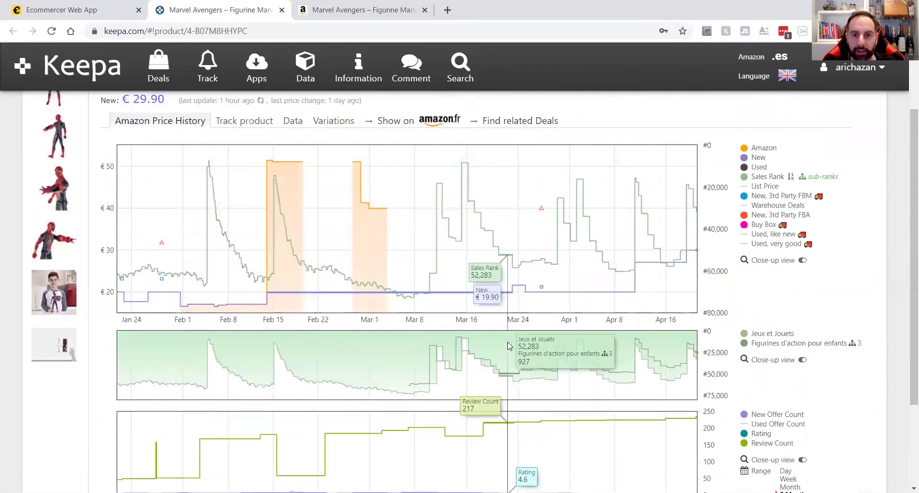
Return to the amazon.fr listing and examine the price, sales rank and review count history embedded there
click(319, 8)
scroll(296, 273, down, 5)
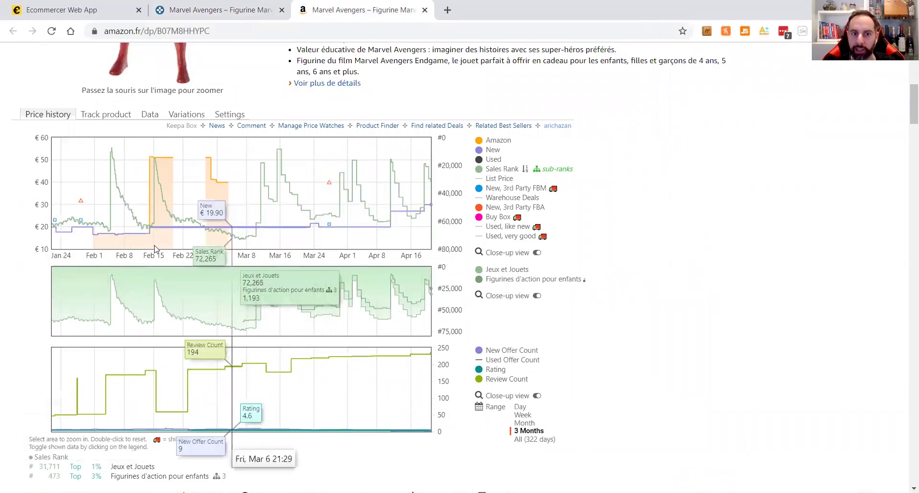
scroll(238, 168, up, 1)
scroll(238, 167, up, 4)
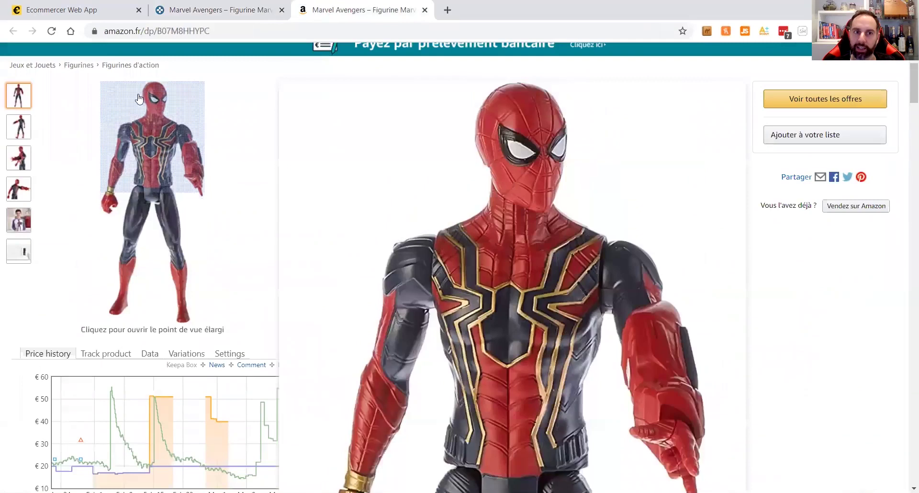
scroll(491, 273, down, 2)
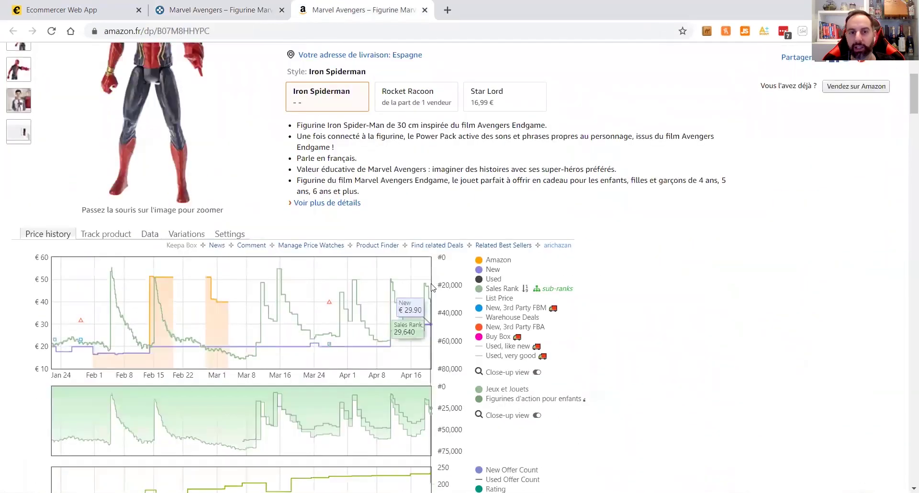
scroll(432, 286, down, 4)
scroll(538, 154, up, 6)
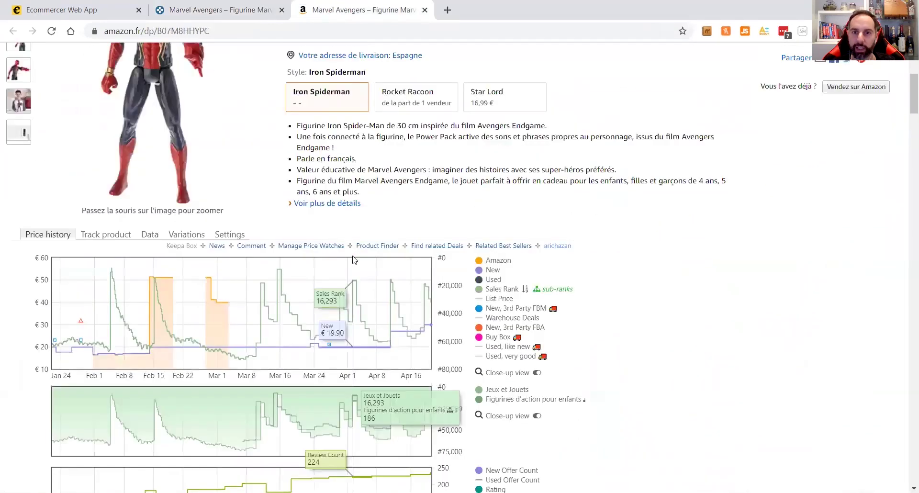
scroll(478, 287, down, 5)
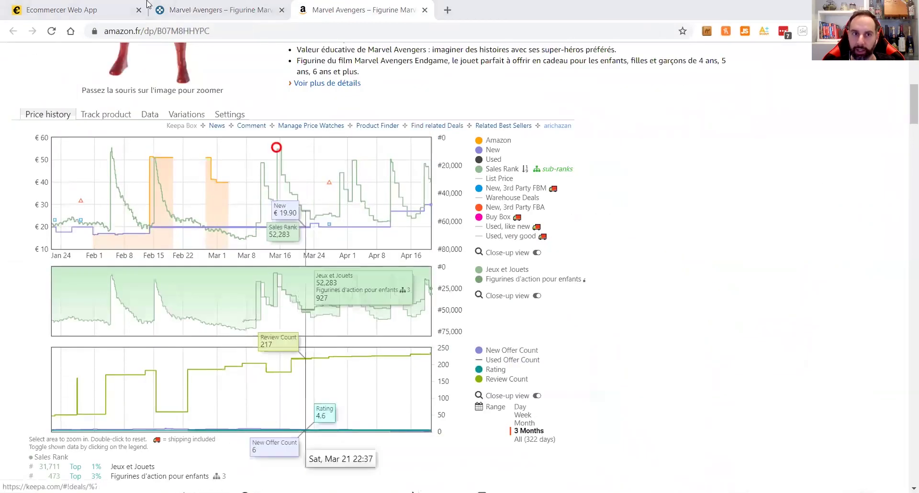
Switch back to the Keepa page and compare the sales rank spikes with the review and offer counts
click(184, 10)
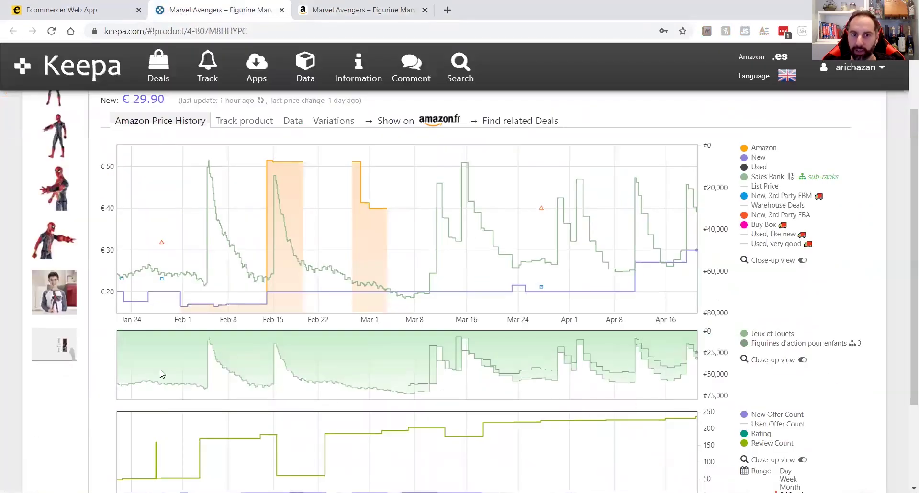
scroll(445, 298, down, 3)
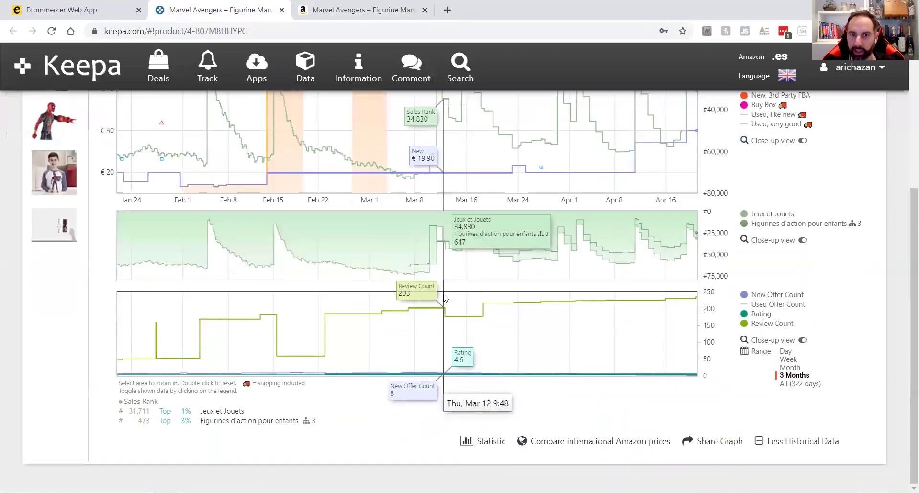
scroll(287, 383, up, 2)
scroll(205, 453, up, 1)
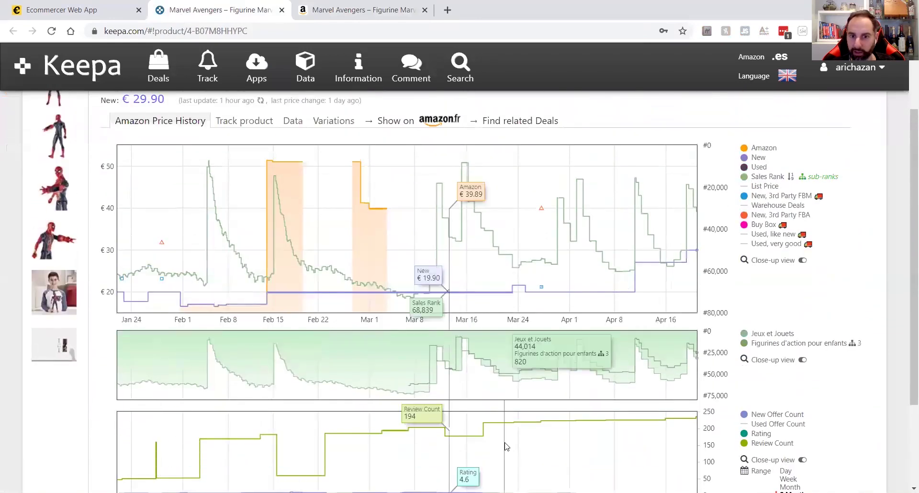
scroll(526, 342, down, 3)
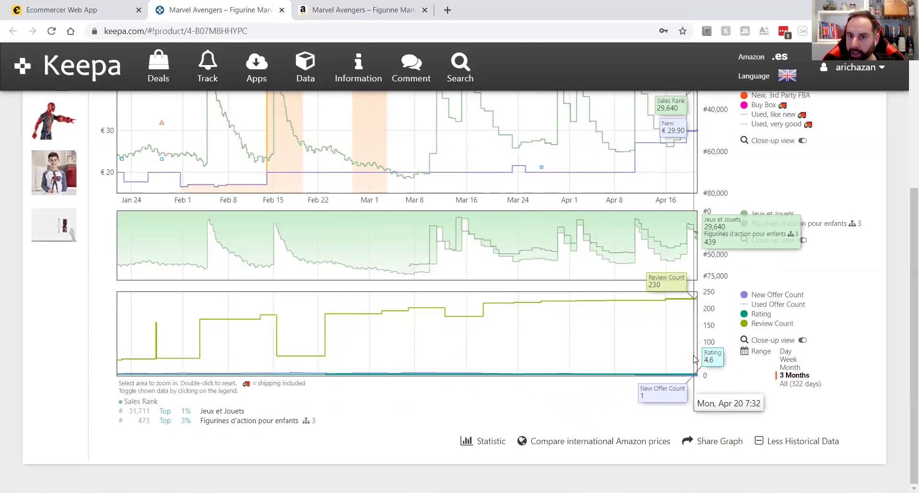
scroll(617, 289, up, 3)
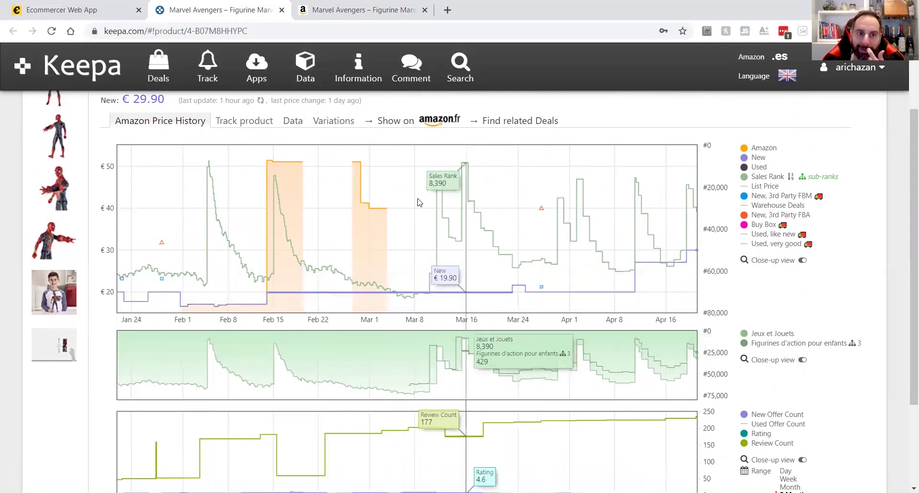
Set the Keepa chart range to Month and review the figure's recent price and sales rank
mouse_move(72, 231)
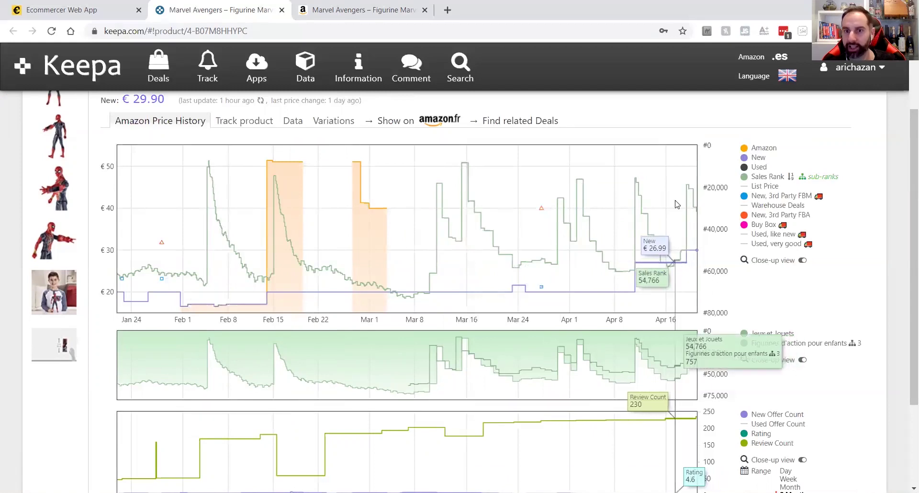
scroll(675, 249, down, 1)
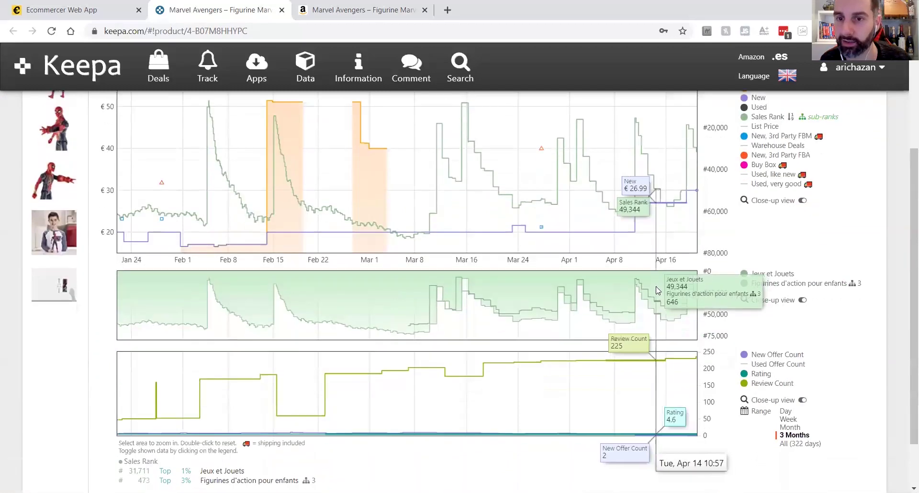
click(787, 428)
scroll(792, 412, up, 1)
scroll(793, 401, down, 1)
scroll(780, 389, up, 1)
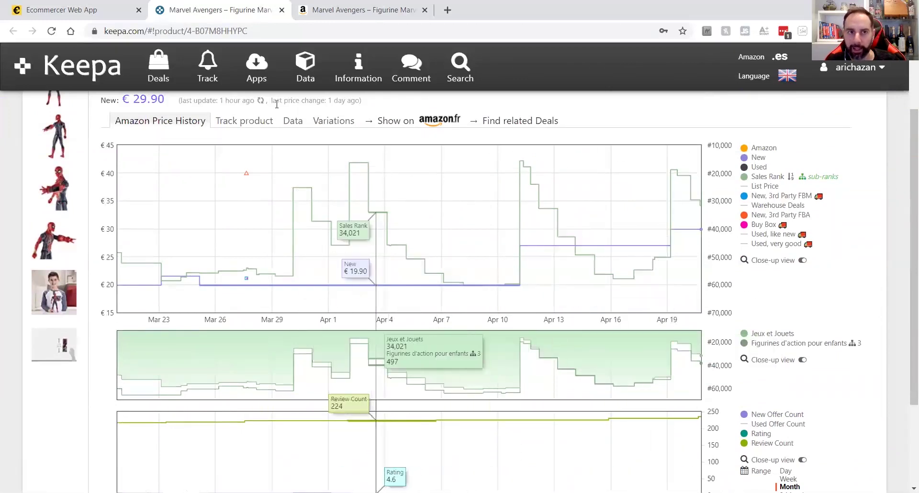
Compare the figure's estimated French sales in the Ecommercer table with the sales rank spikes on the Keepa page
click(113, 6)
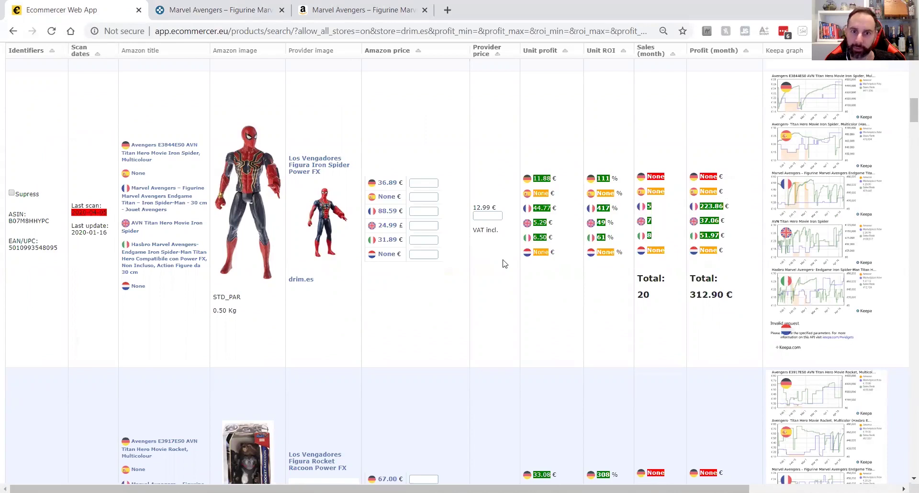
key(ctrl+Tab)
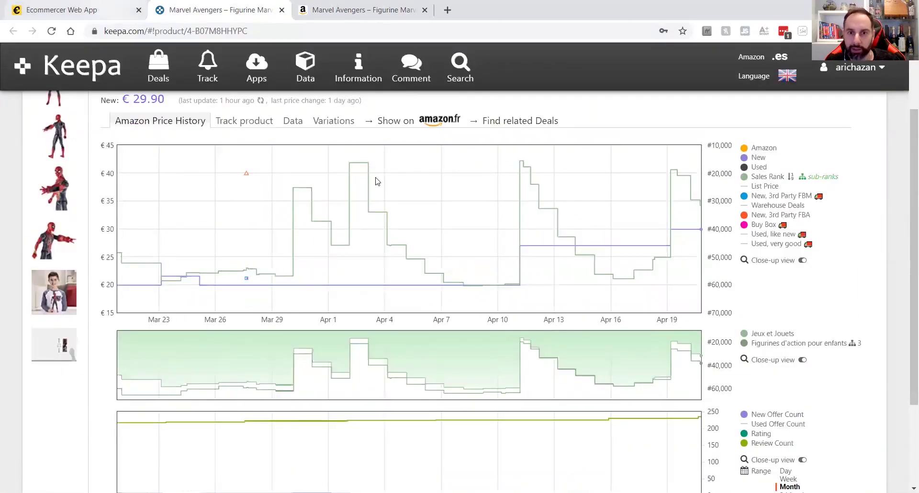
click(95, 14)
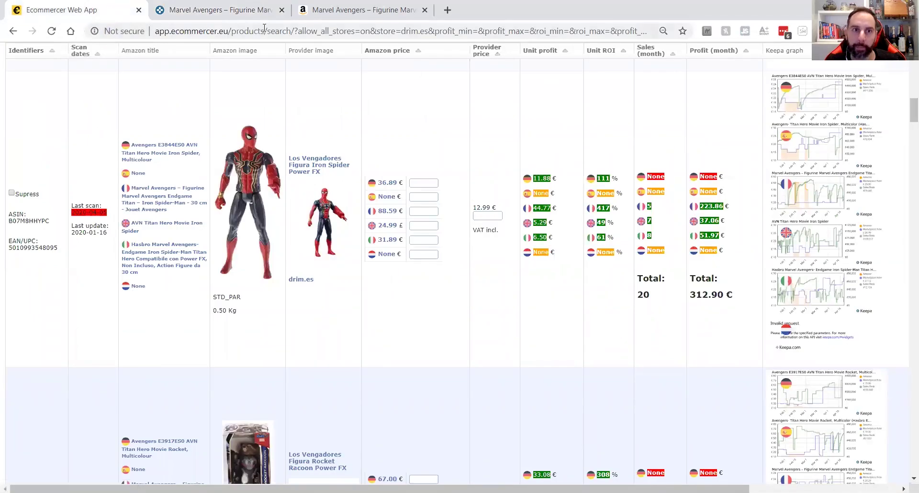
click(240, 14)
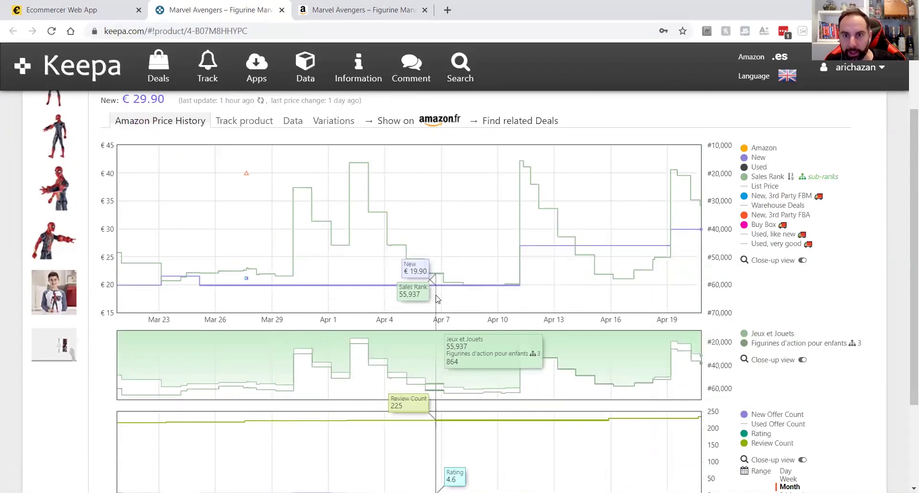
Set the Keepa chart range to 3 Months and examine the figure's price and sales rank history
scroll(831, 448, down, 3)
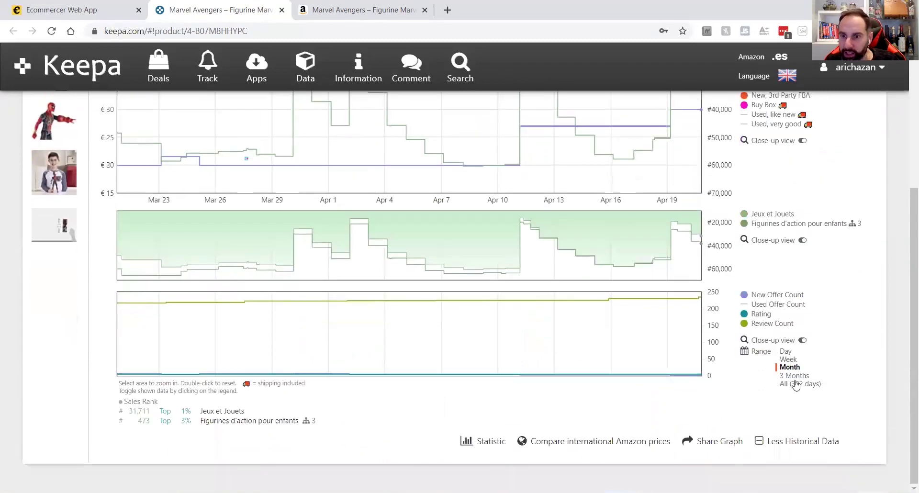
click(790, 377)
scroll(646, 383, up, 4)
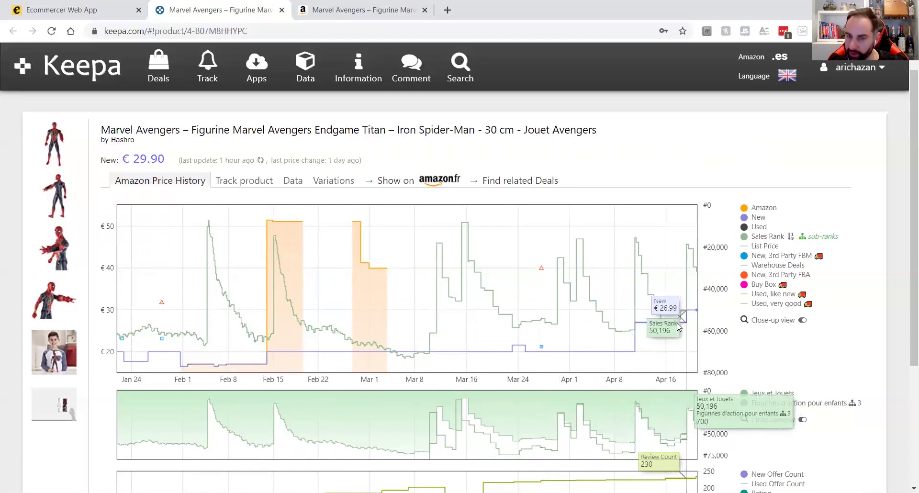
Return to the figure's amazon.fr listing, open its page of seller offers and check which offers are available
click(80, 5)
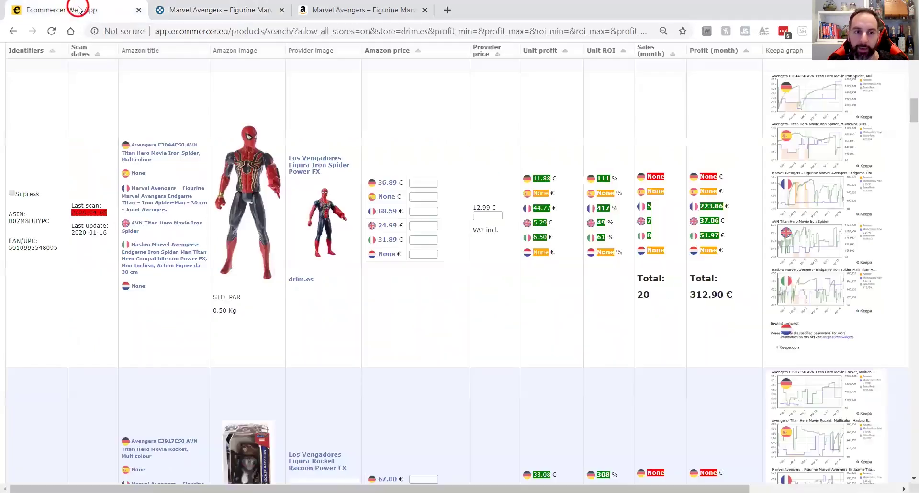
click(324, 14)
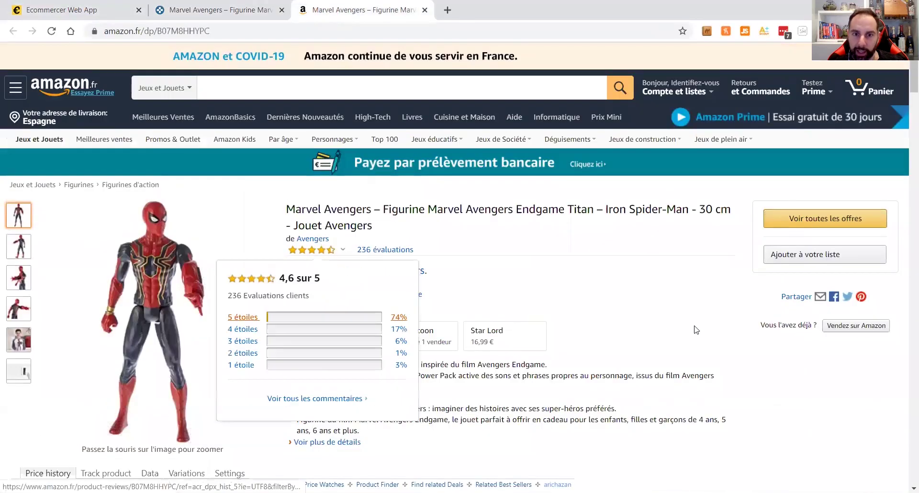
click(400, 269)
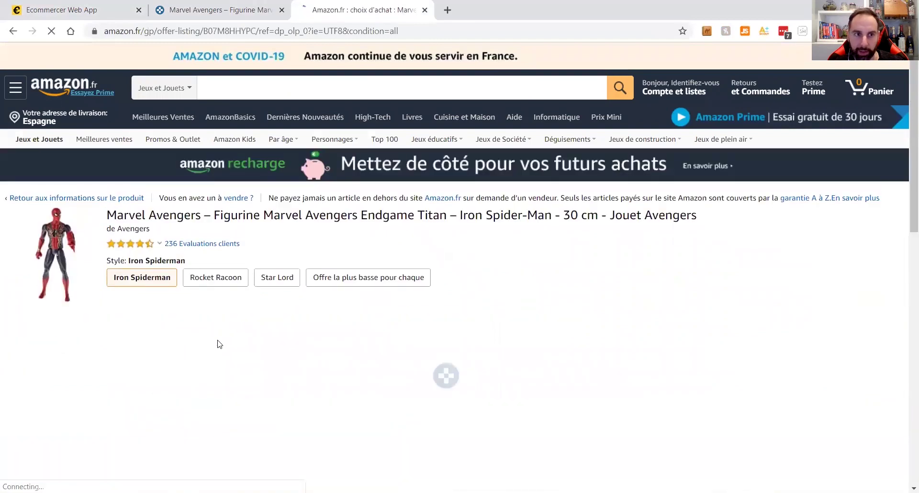
scroll(245, 331, down, 3)
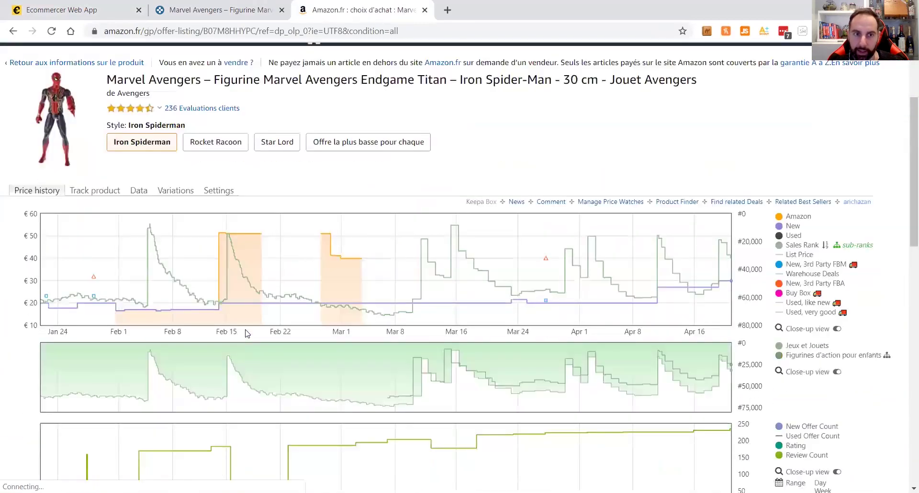
scroll(246, 331, down, 10)
scroll(246, 332, up, 4)
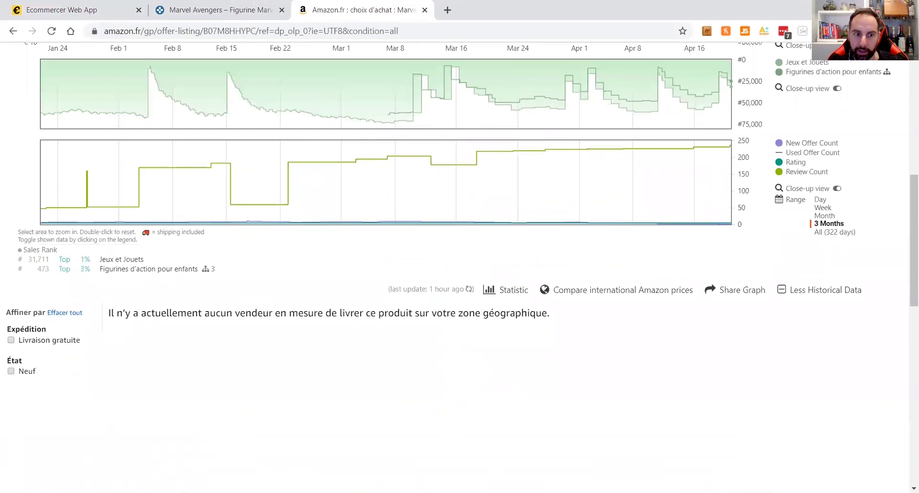
Copy the French postal code 75000 from the desktop sticky notes and return to the amazon.fr offers page
click(115, 492)
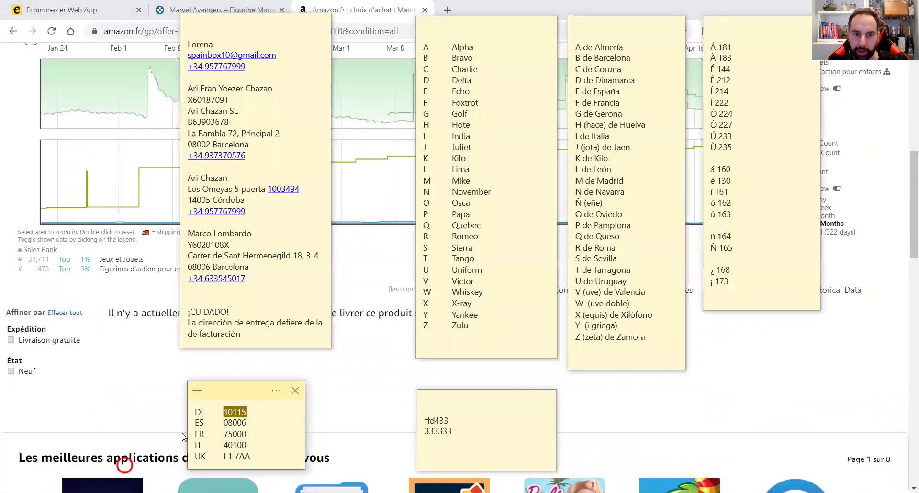
double_click(240, 433)
key(ctrl+c)
click(718, 417)
Set the amazon.fr delivery location to postal code 75000
scroll(196, 196, up, 8)
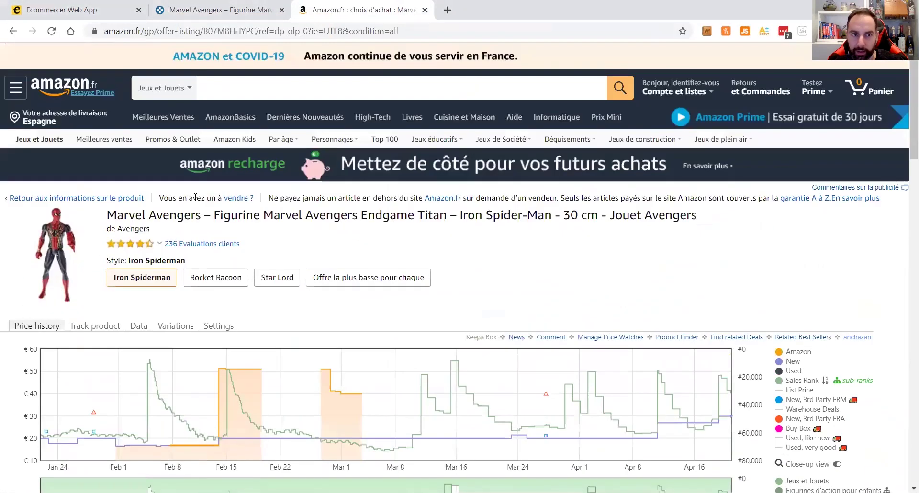
click(48, 117)
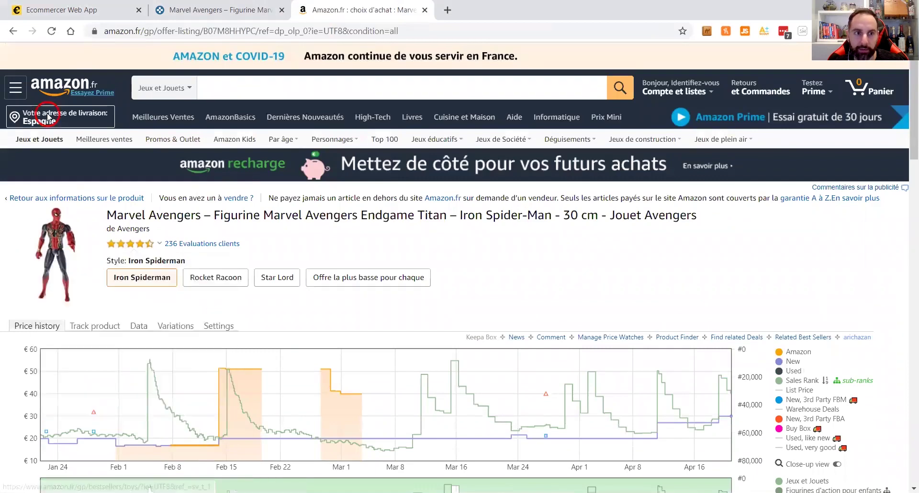
click(455, 297)
key(ctrl+v)
click(530, 296)
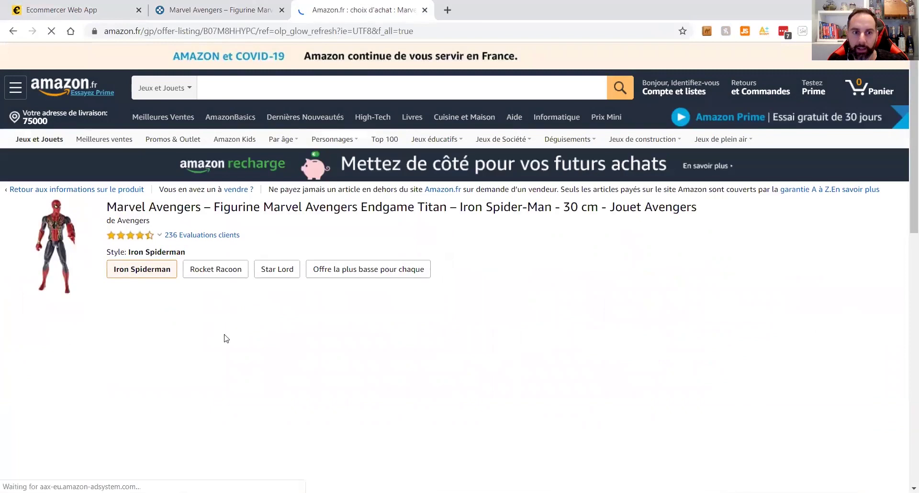
Examine the seller offer's item price and shipping cost and compare them with the price history chart above
scroll(225, 349, down, 5)
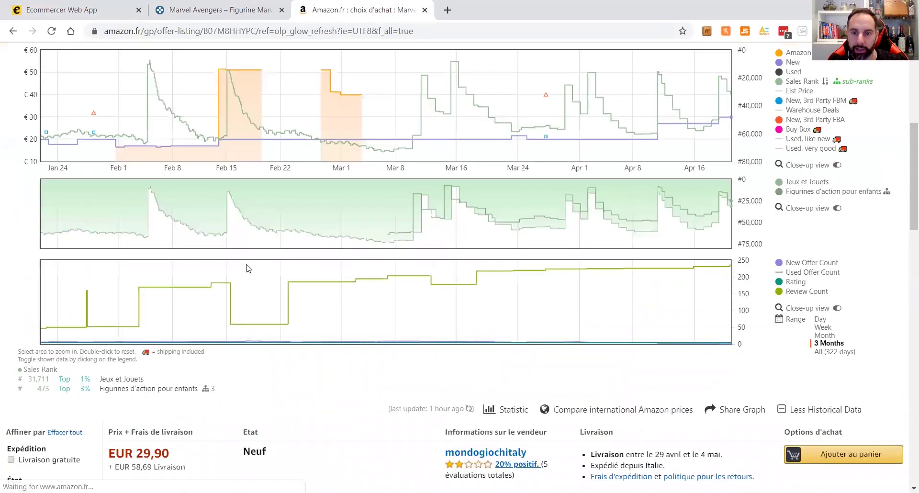
scroll(248, 268, down, 3)
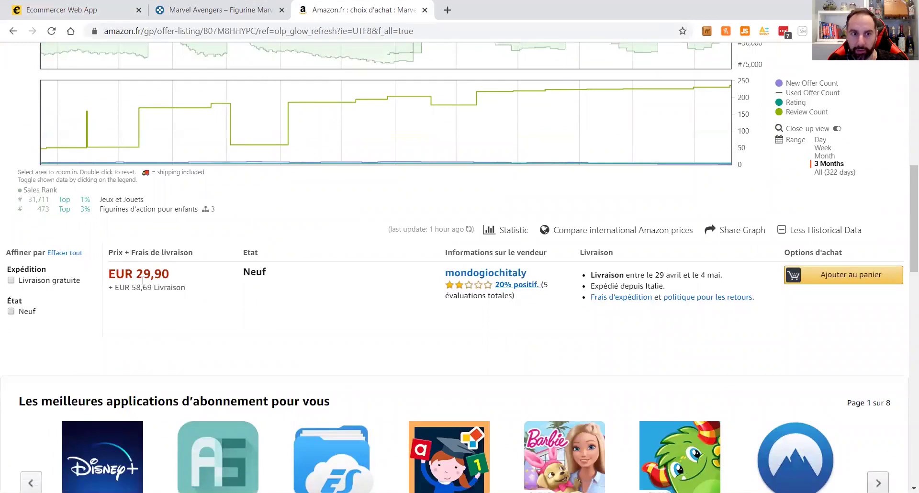
drag(138, 274, 171, 276)
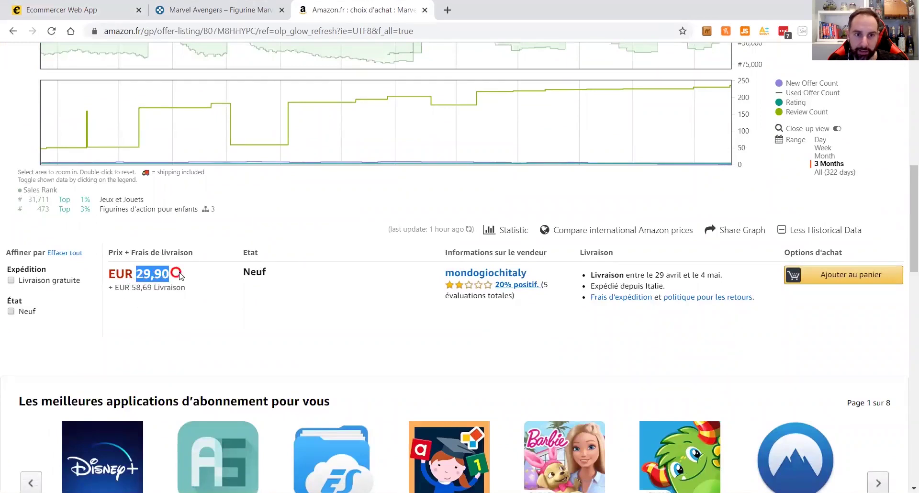
click(134, 289)
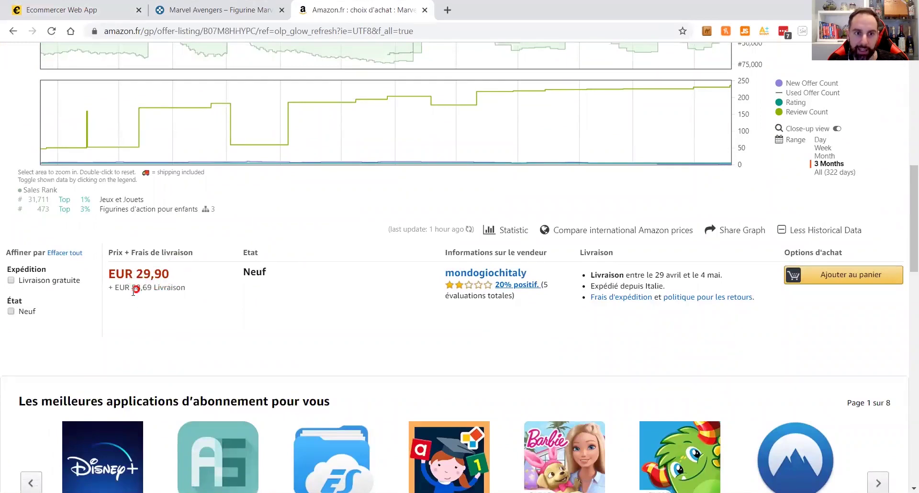
drag(133, 287, 150, 289)
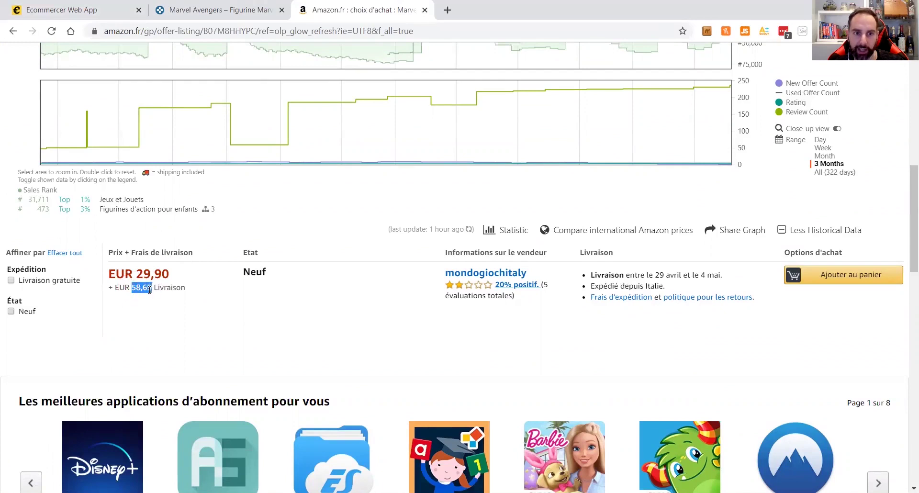
click(179, 319)
scroll(172, 319, up, 6)
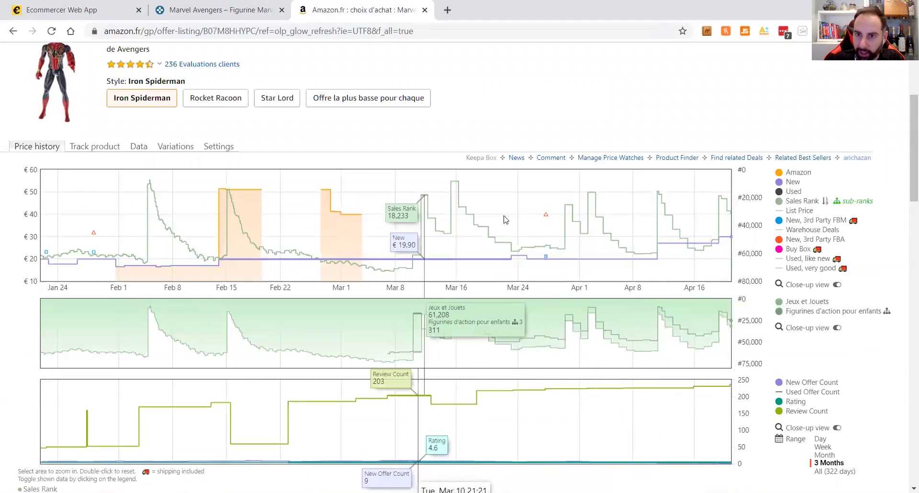
In the Ecommercer table, try custom French sale prices of 33 and 35 for the Iron Spider figure
click(87, 10)
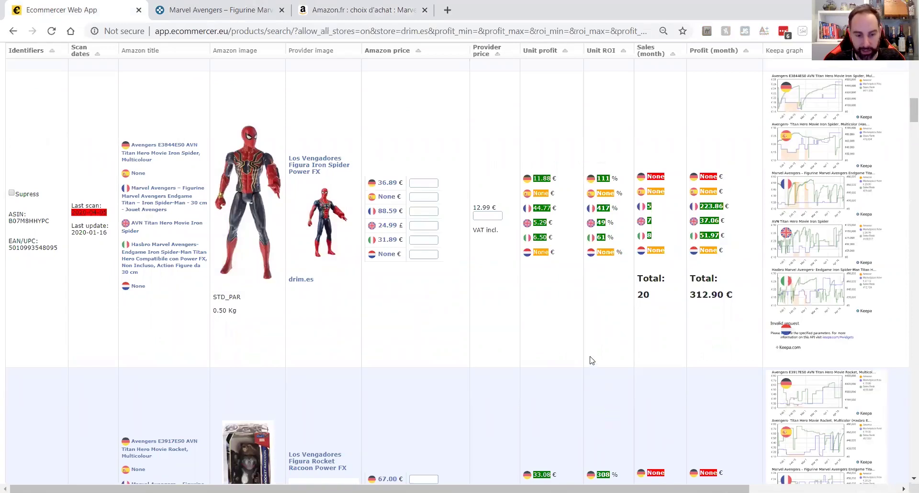
text(33)
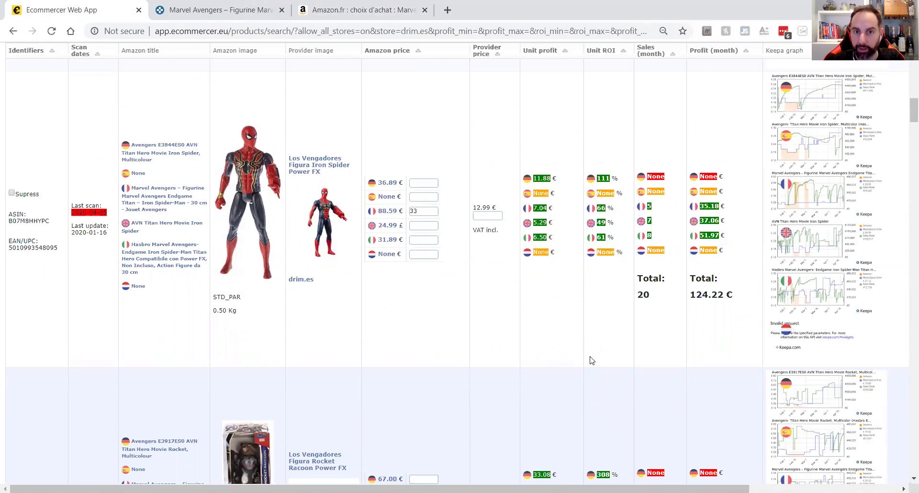
key(BackSpace)
text(5)
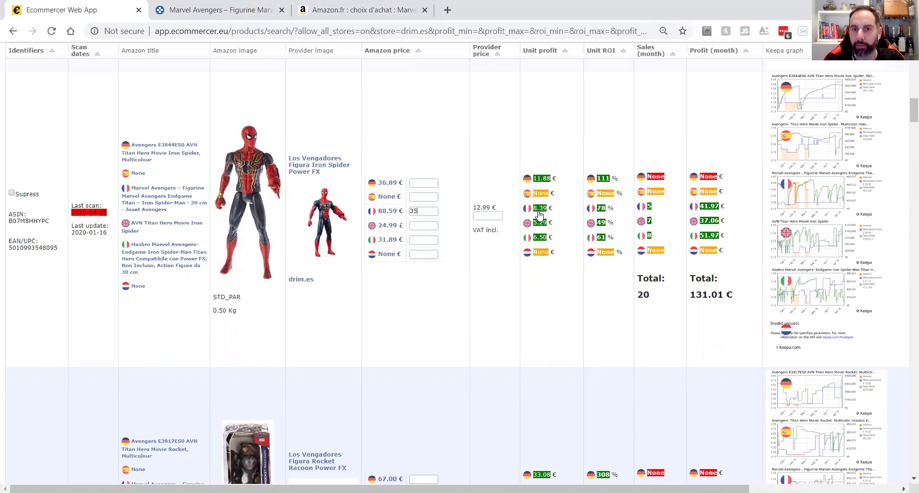
Check the third-party FBA price in the amazon.fr price history and set the figure's custom French price in Ecommercer to 39.00
double_click(418, 211)
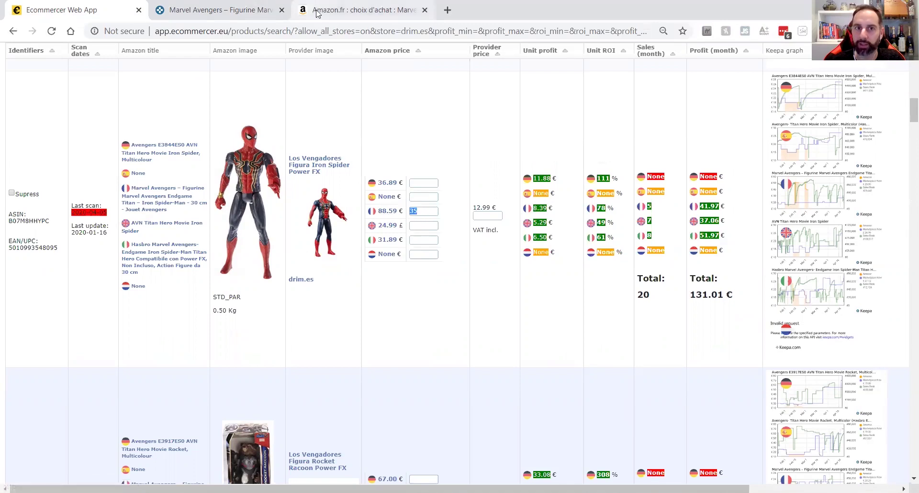
click(316, 13)
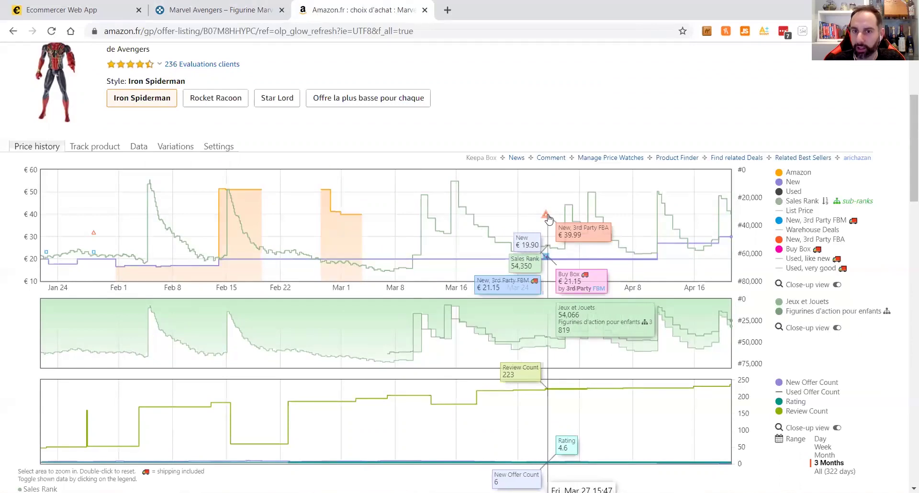
click(57, 9)
click(424, 212)
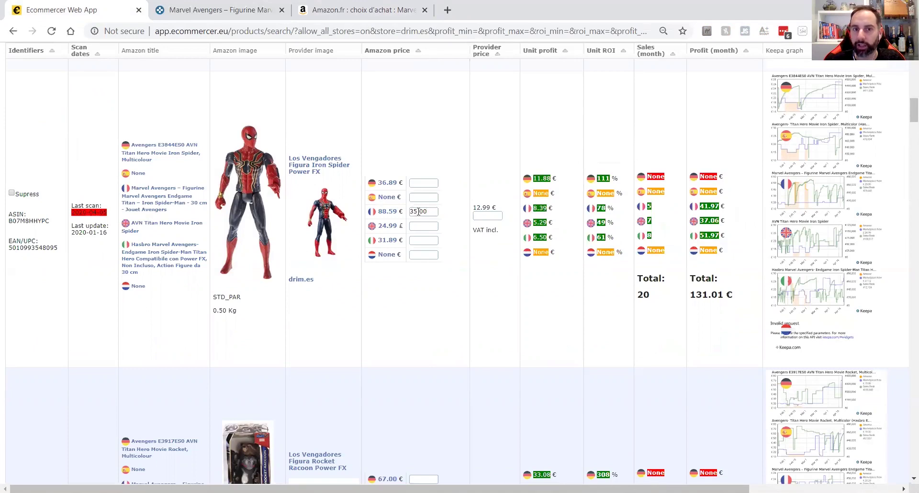
click(496, 256)
key(BackSpace)
text(9)
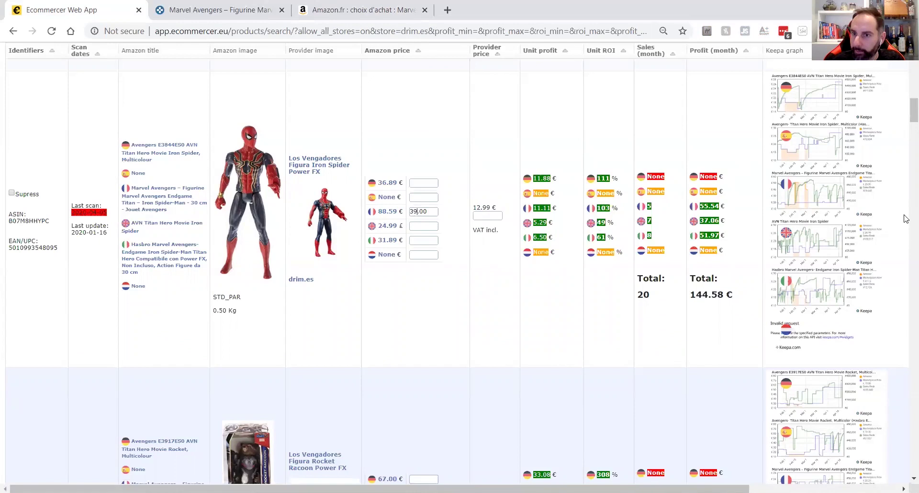
click(422, 227)
Compare the Ecommercer profit estimate with the amazon.fr price history and recheck the seller offer's price and shipping cost
click(336, 11)
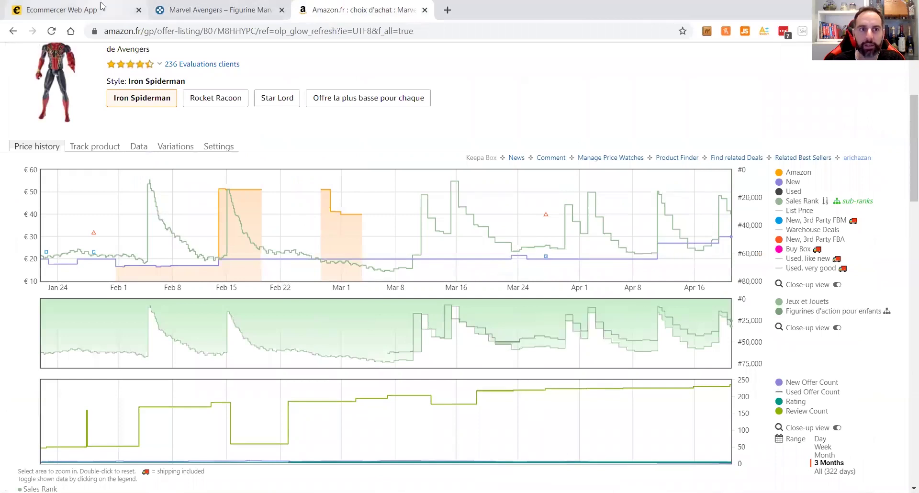
click(77, 9)
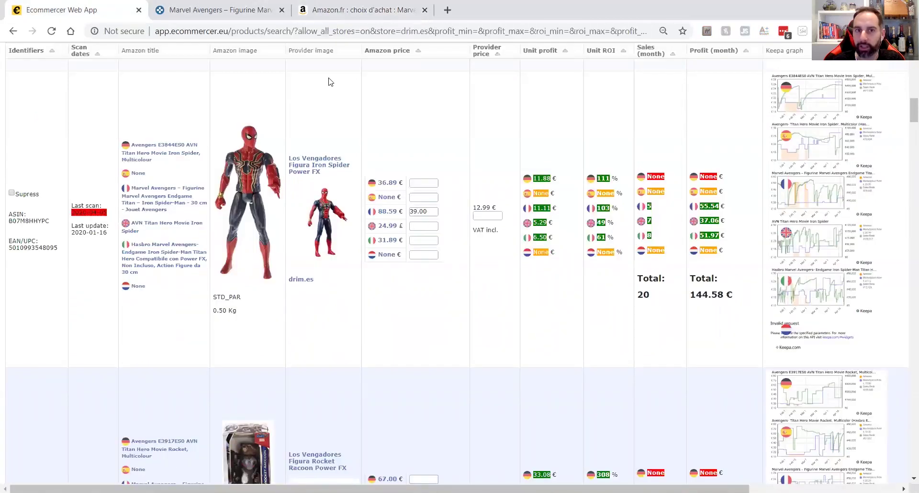
click(335, 10)
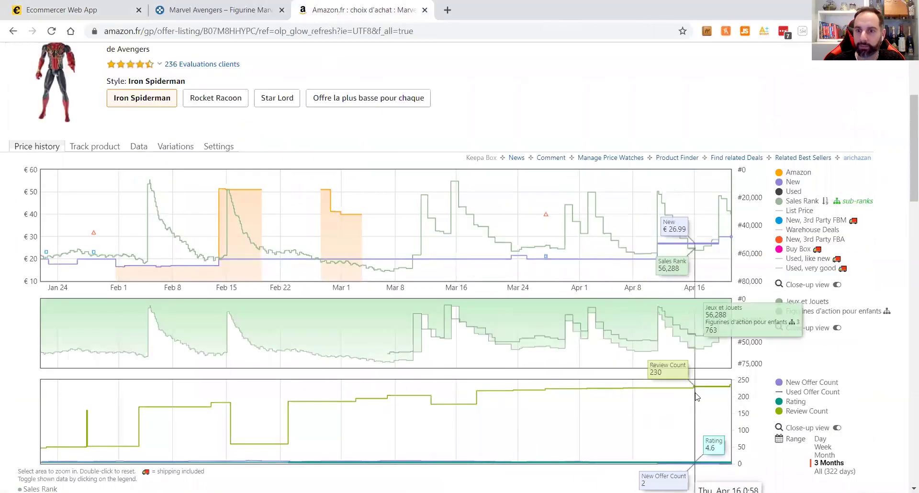
scroll(263, 286, down, 5)
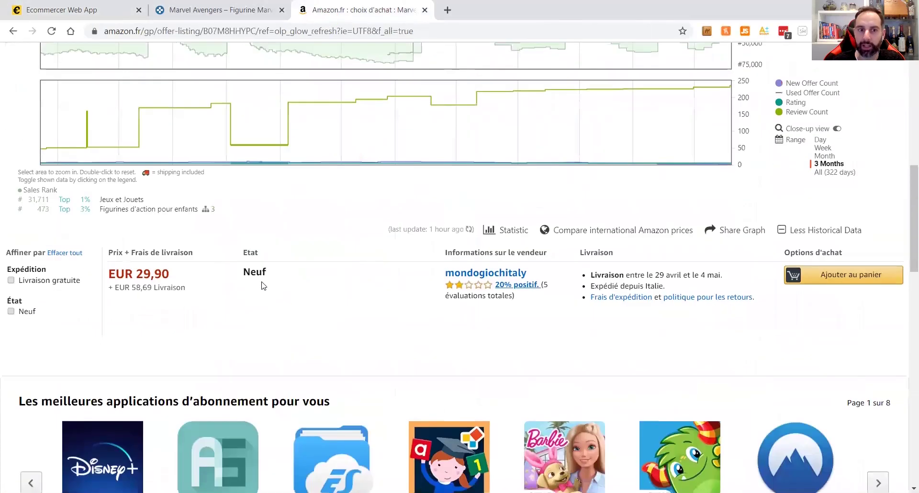
scroll(263, 286, down, 1)
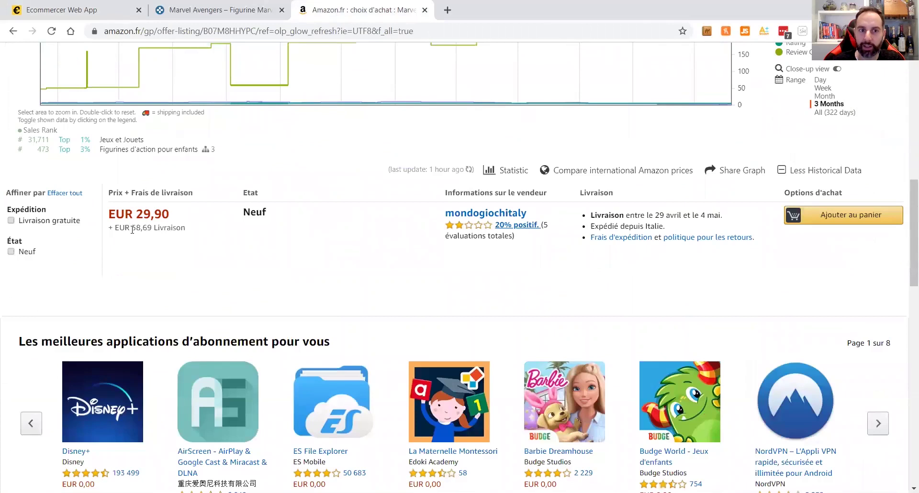
drag(130, 228, 142, 229)
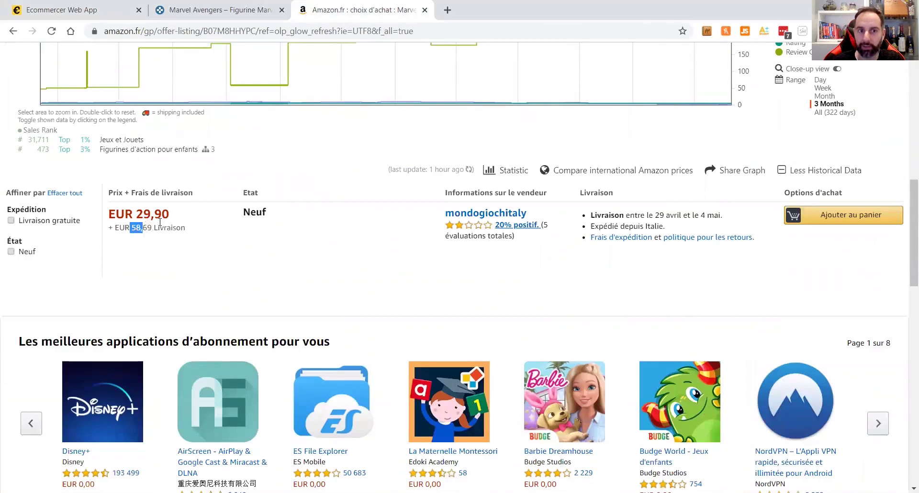
click(169, 285)
scroll(233, 325, up, 3)
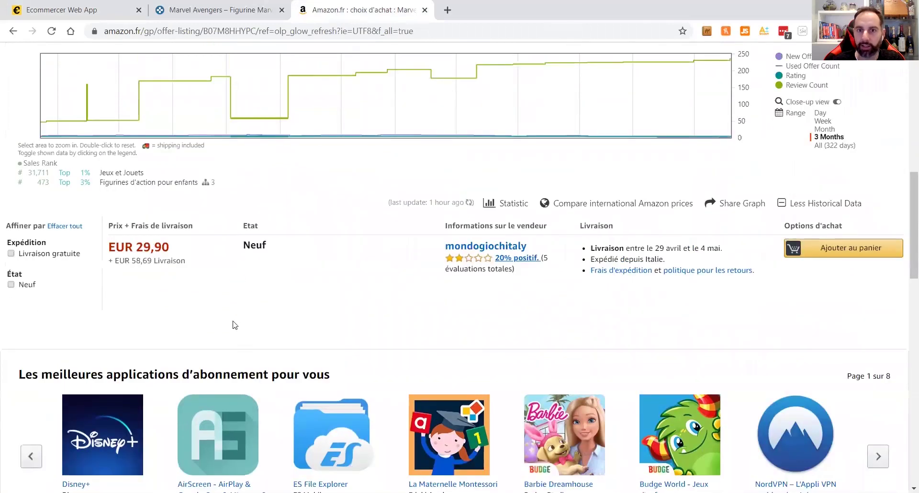
Open the Iron Spider figure's amazon.co.uk listing from the Ecommercer table and bring up its price history chart
scroll(233, 326, up, 5)
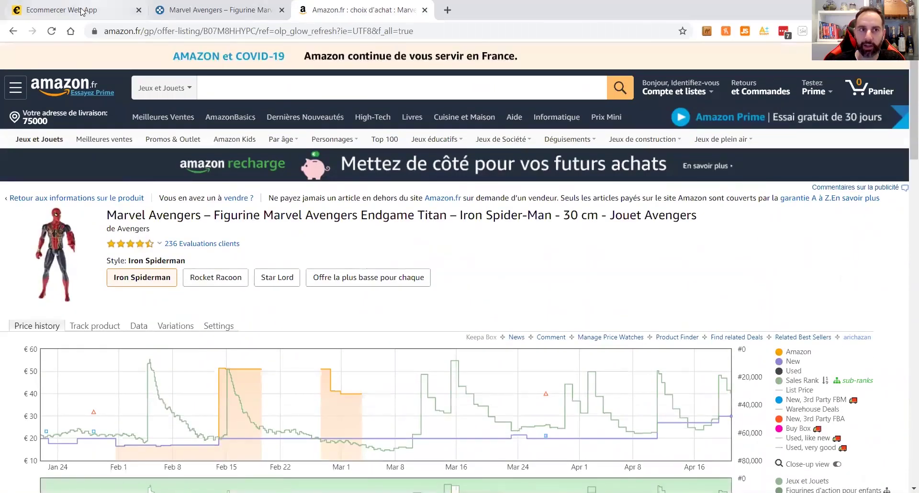
click(63, 10)
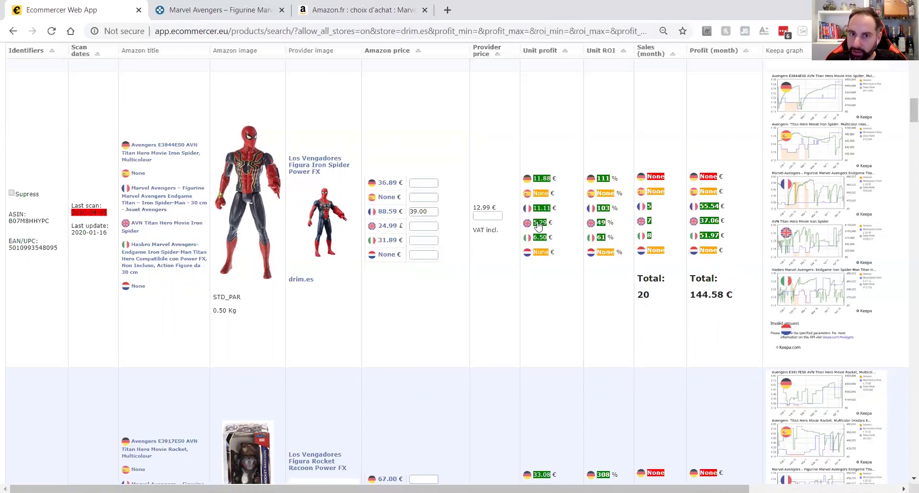
click(382, 229)
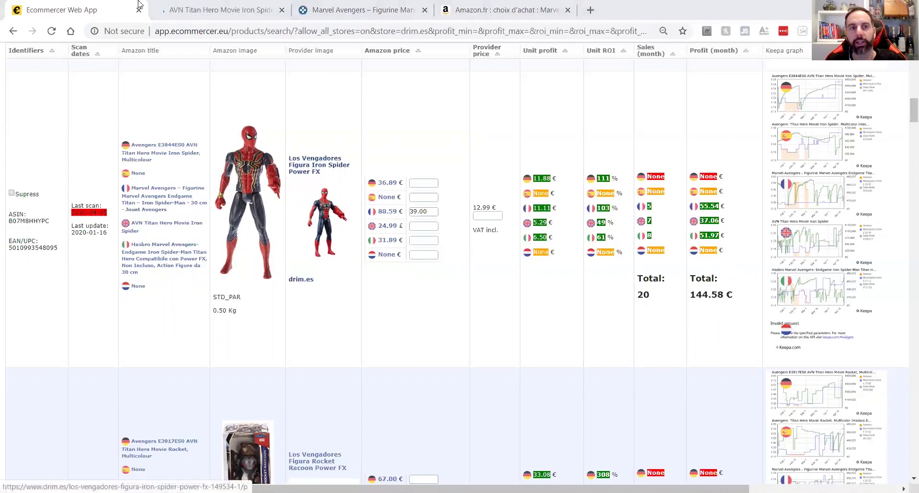
click(211, 9)
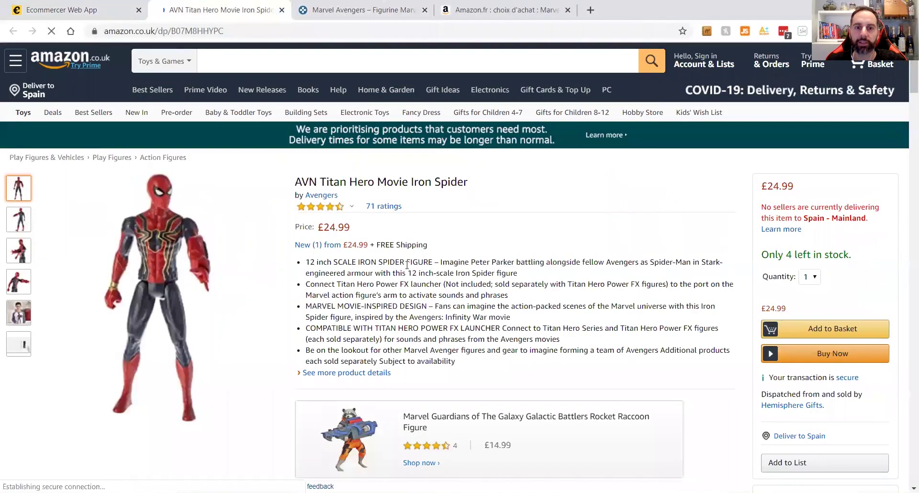
scroll(492, 328, down, 3)
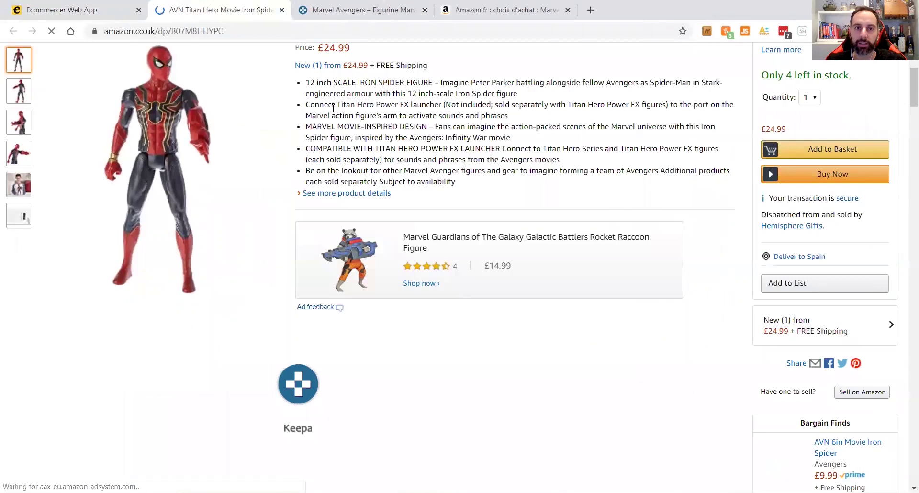
scroll(329, 155, down, 3)
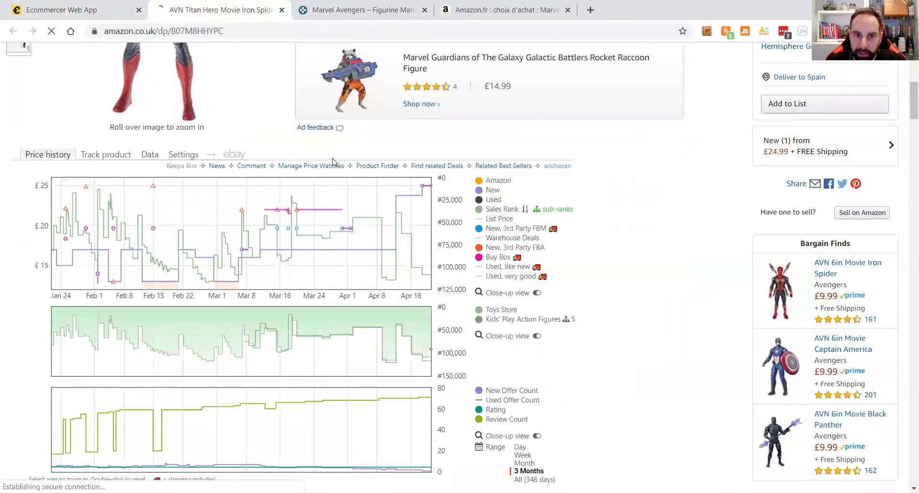
Compare the amazon.co.uk price history over the one-month and three-month ranges
click(524, 462)
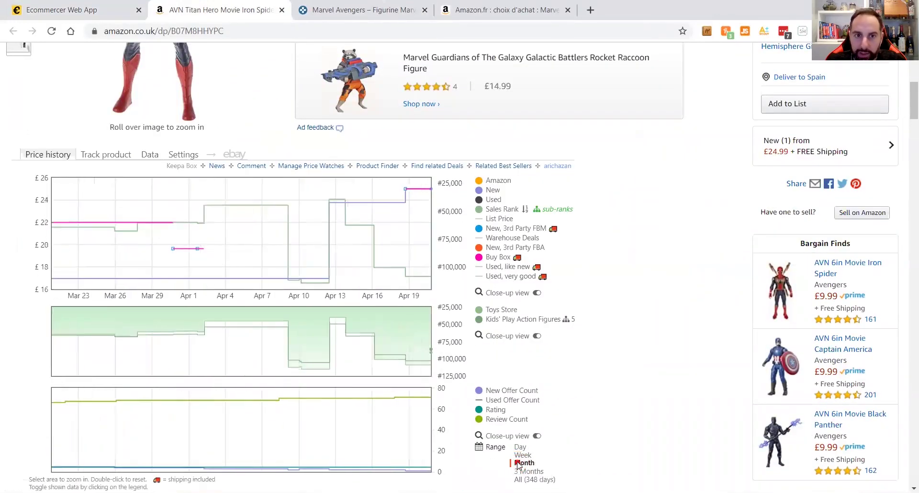
click(532, 472)
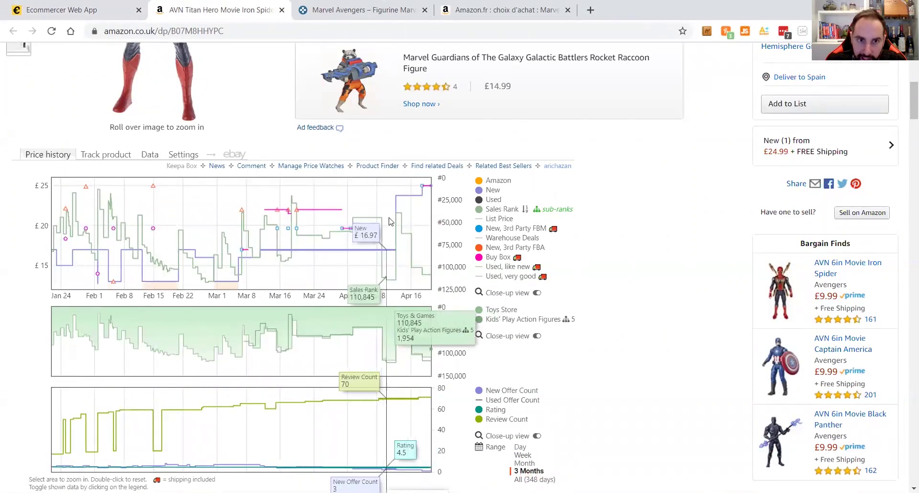
click(521, 462)
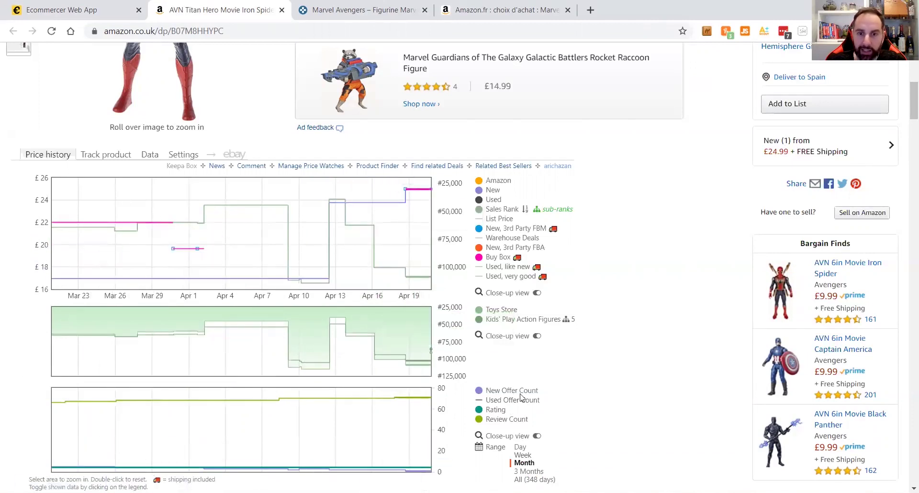
click(525, 471)
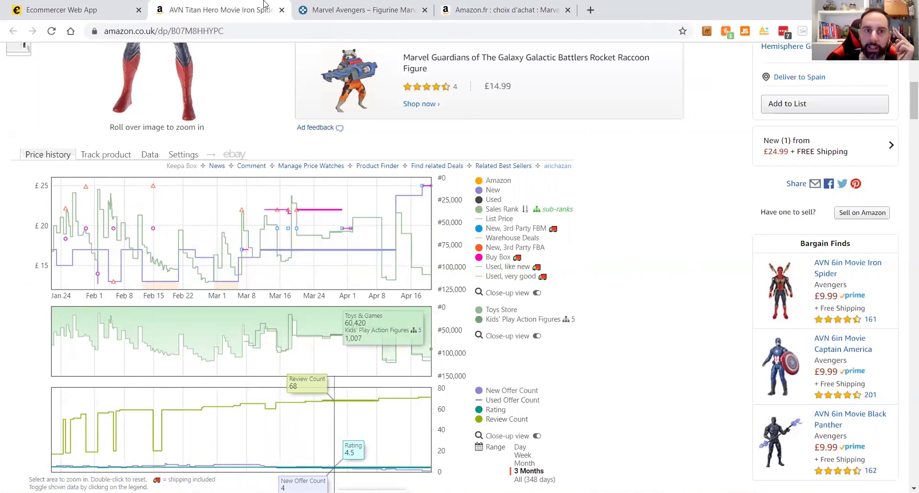
In the Ecommercer table, try a custom UK sale price of 19.64 for the Iron Spider figure and clear it again
click(116, 5)
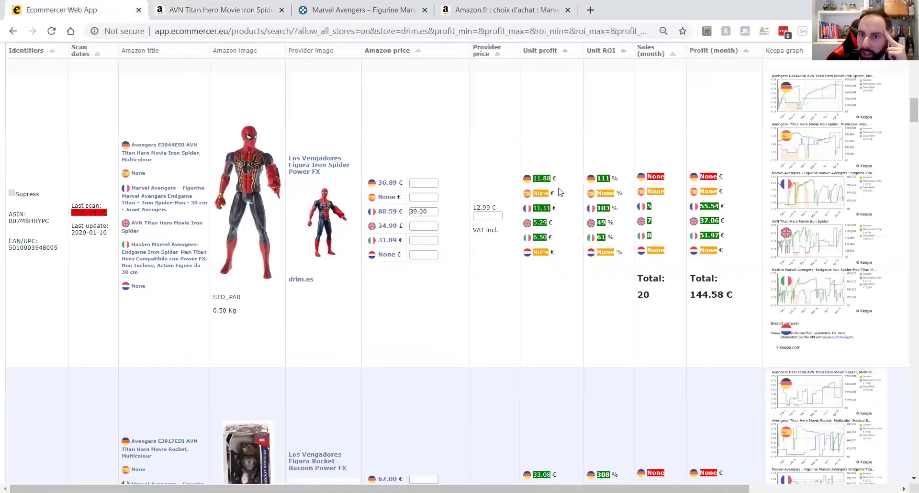
click(225, 10)
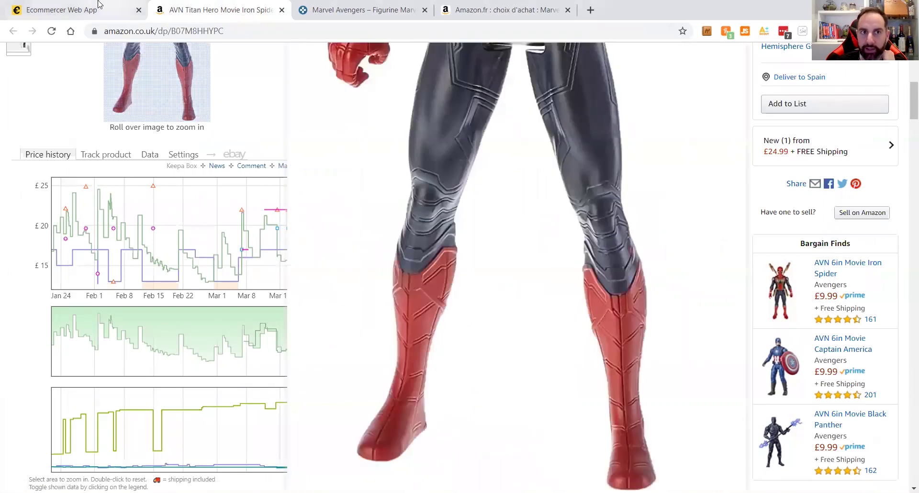
click(92, 11)
click(429, 226)
text(19.64)
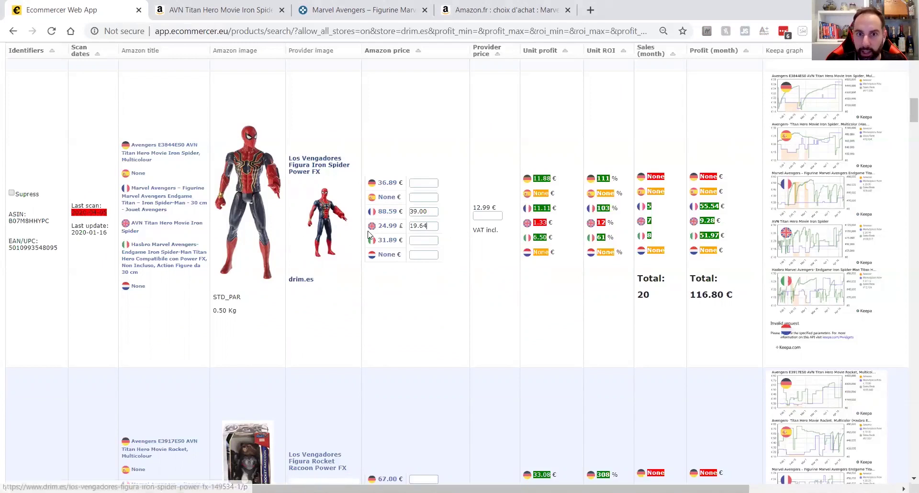
double_click(427, 226)
key(BackSpace)
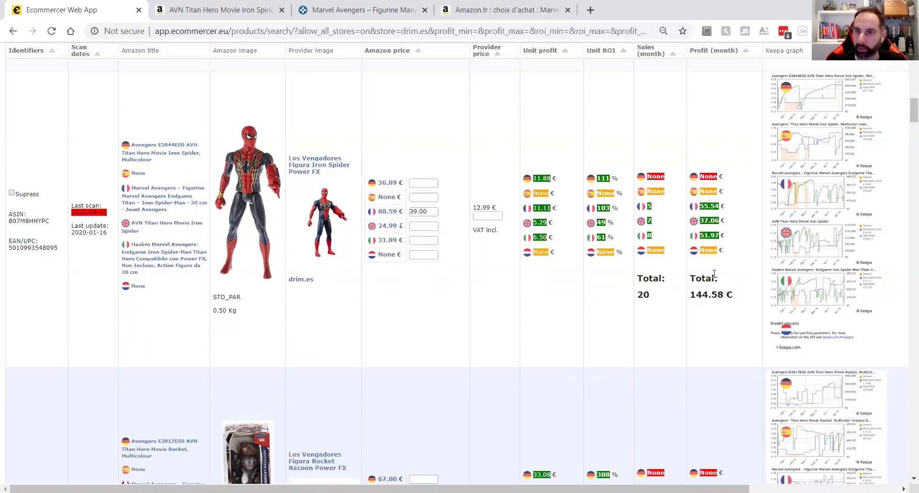
Open the figure's amazon.it listing from Ecommercer and bring up its seller offers along with the price history
middle_click(389, 240)
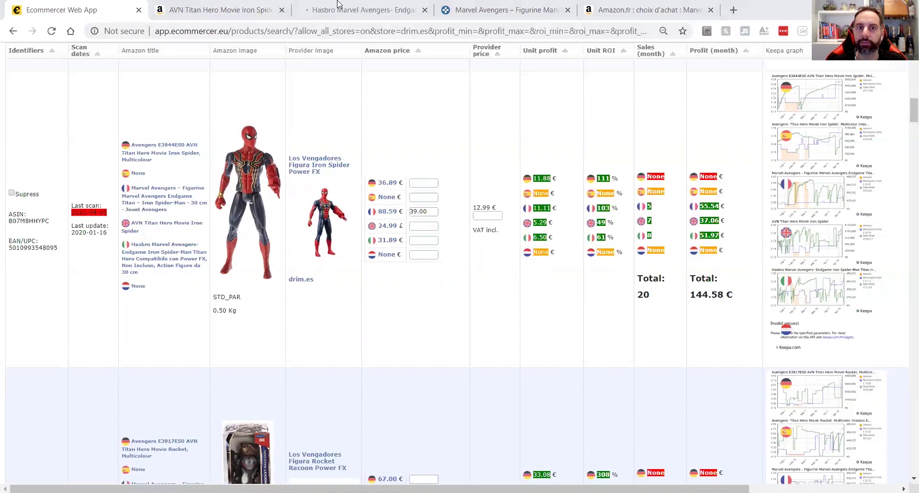
click(337, 4)
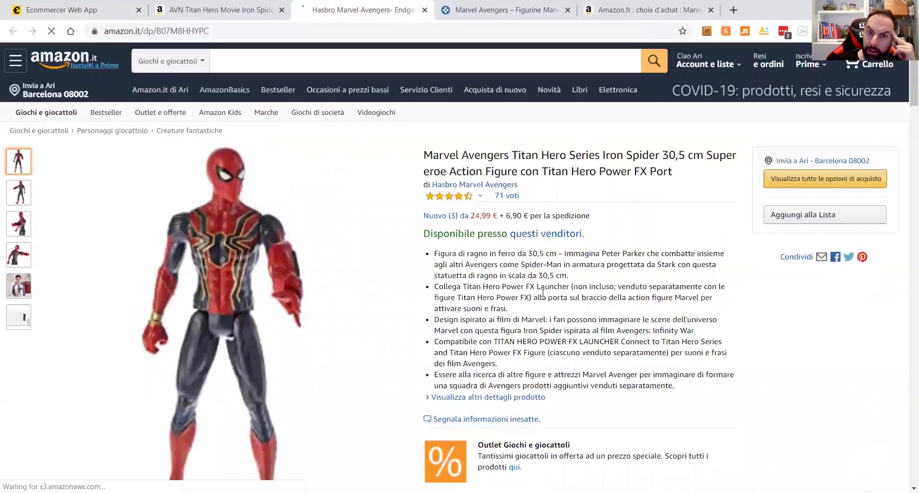
click(427, 239)
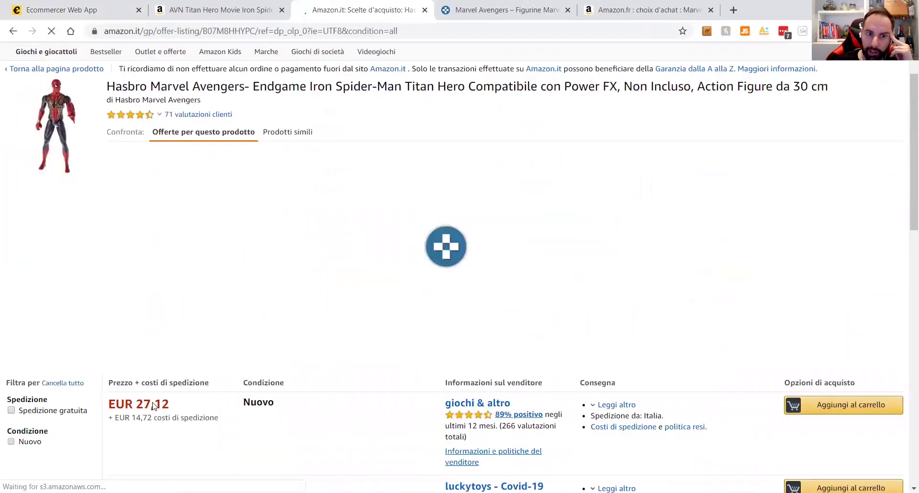
scroll(282, 311, down, 4)
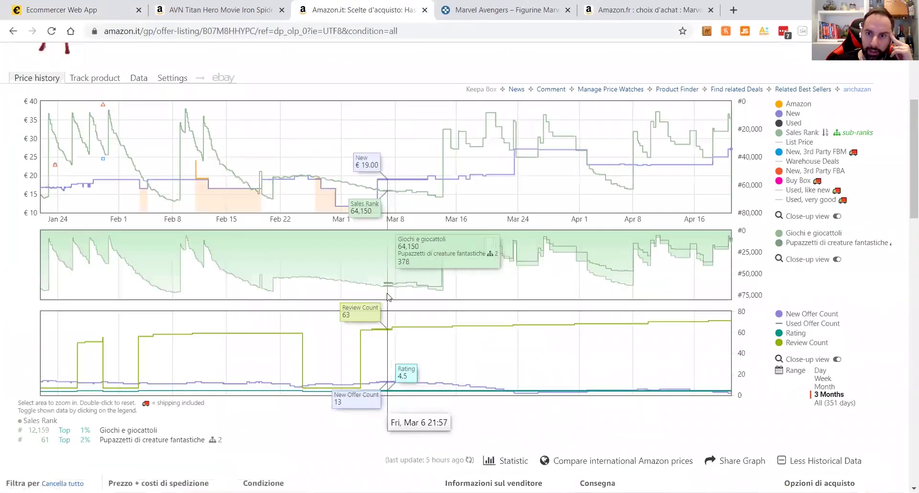
scroll(234, 325, down, 3)
Examine the item price and shipping cost of the first seller offer on amazon.it
drag(136, 386, 180, 384)
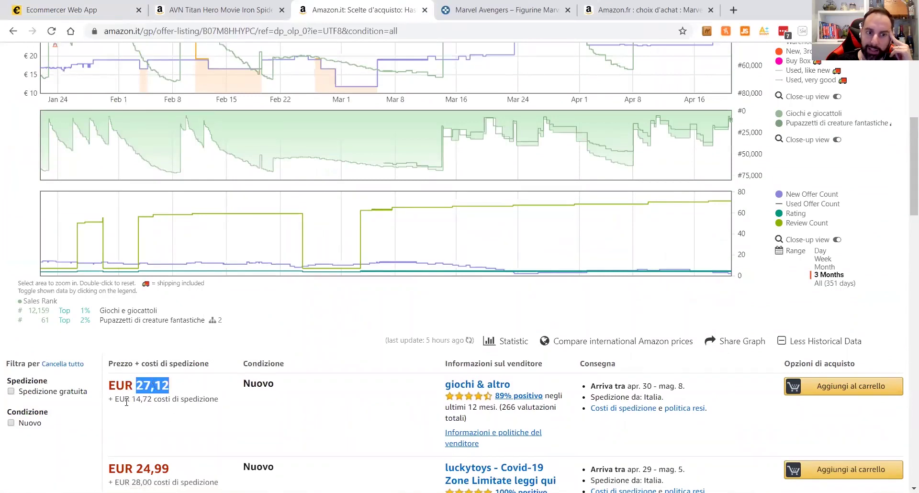
drag(134, 398, 177, 388)
click(153, 398)
click(172, 386)
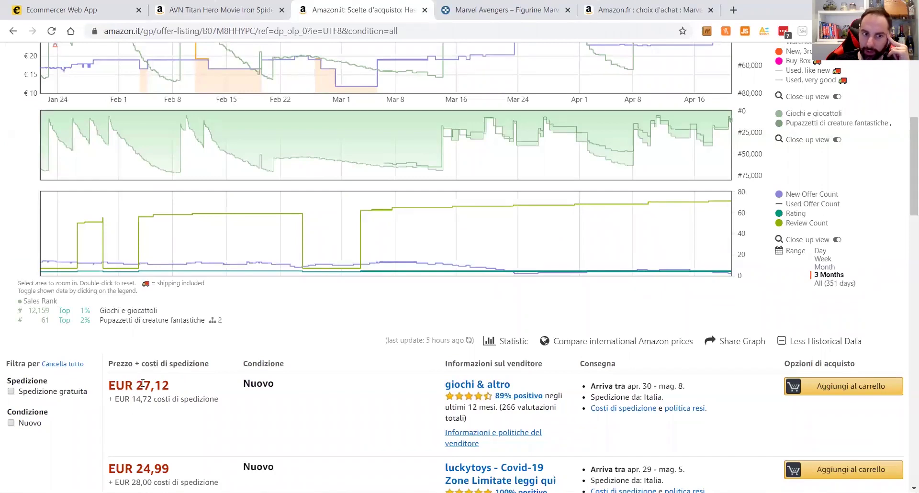
drag(138, 383, 156, 408)
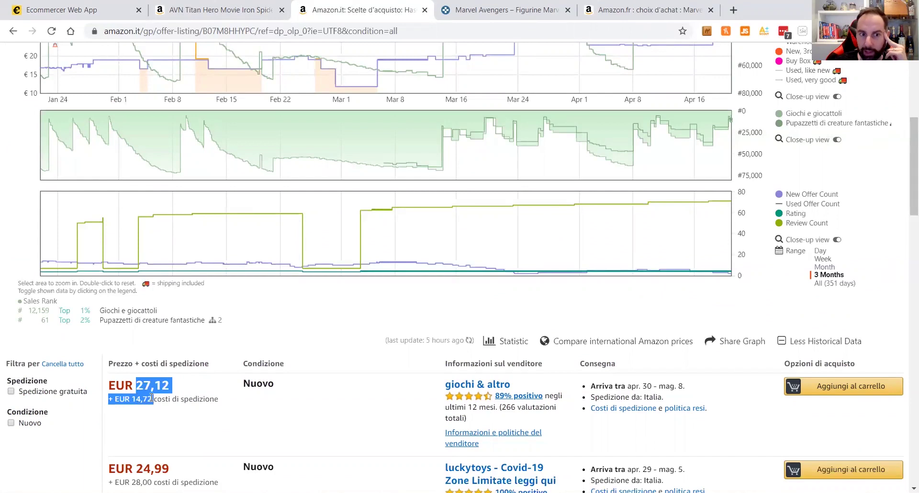
click(138, 383)
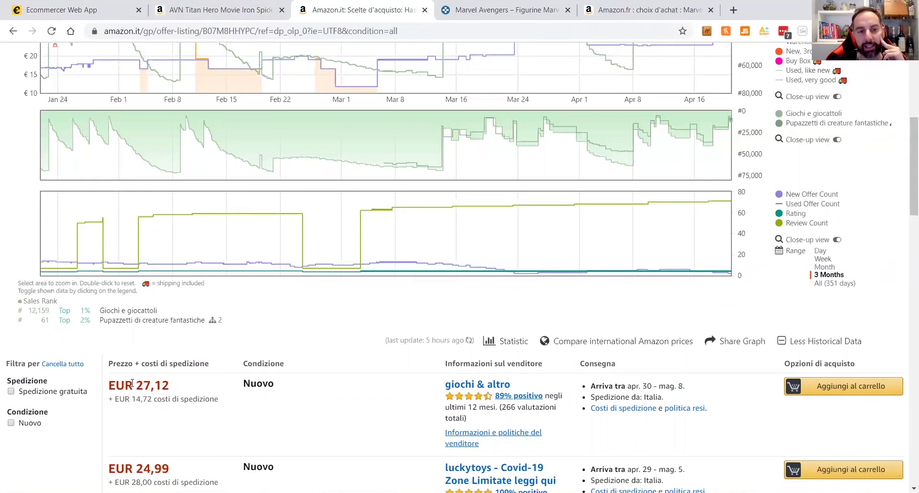
double_click(138, 384)
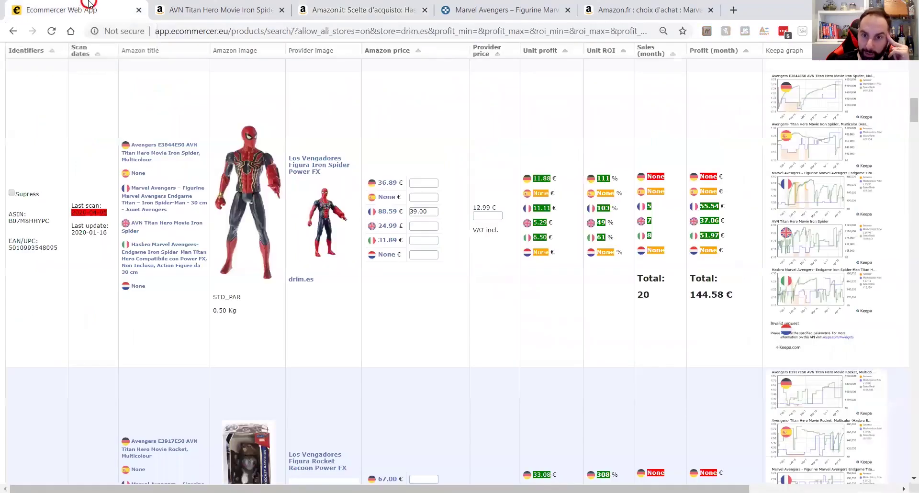
Compare the figure's Italian price in Ecommercer with the amazon.it seller offers and three-month price history
click(81, 10)
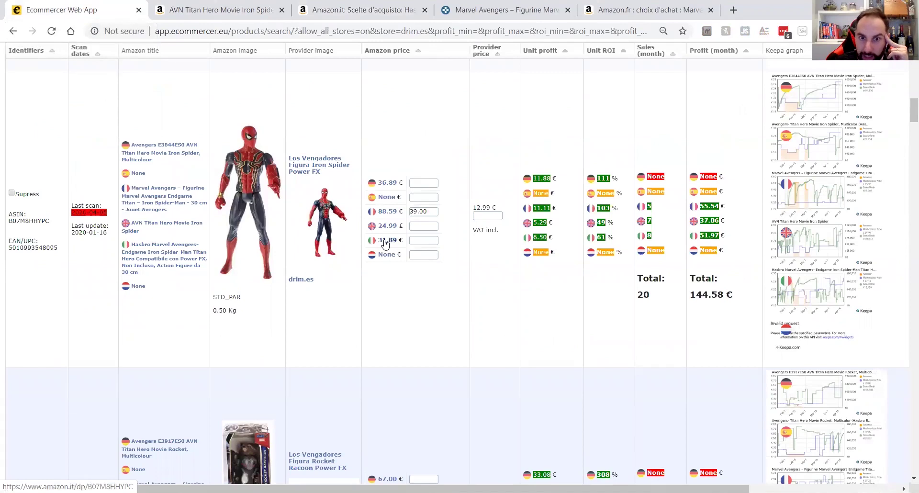
click(207, 5)
click(317, 9)
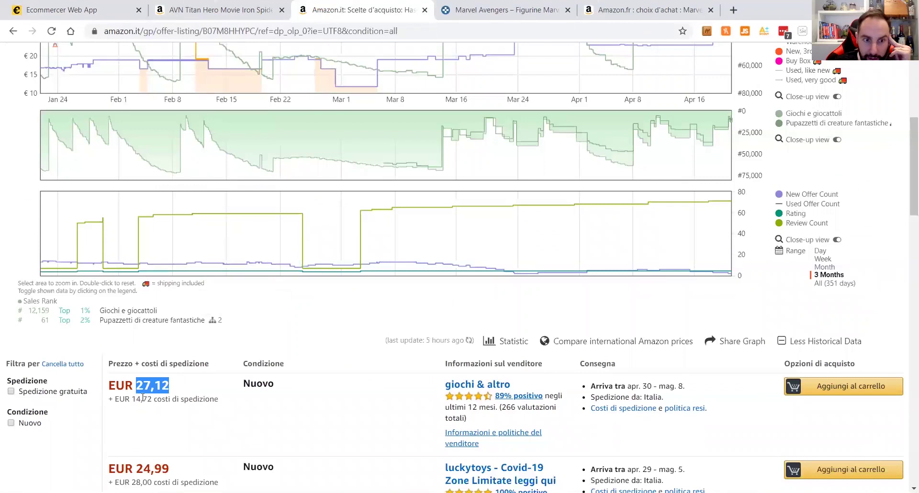
scroll(159, 381, down, 3)
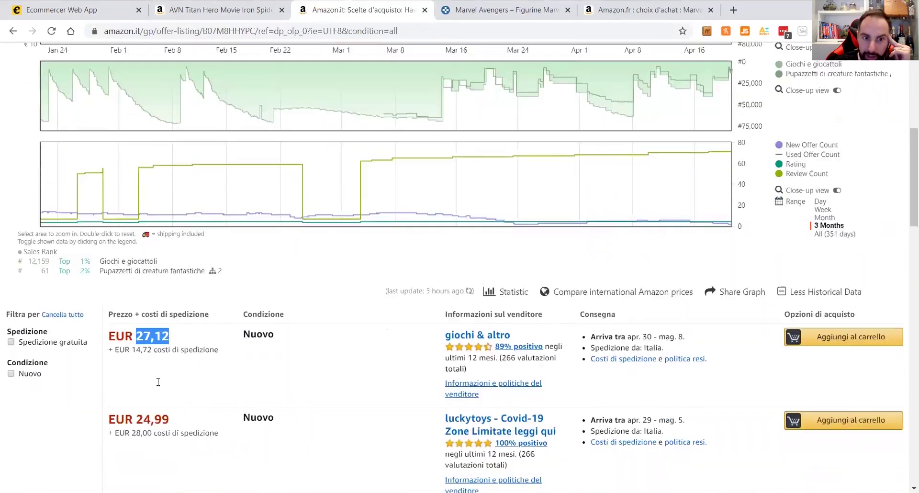
scroll(412, 349, up, 4)
scroll(663, 221, up, 3)
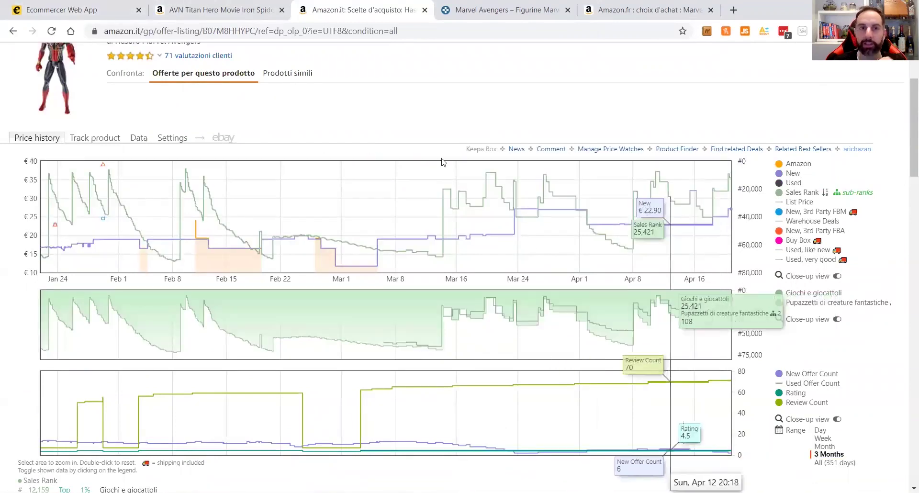
click(71, 6)
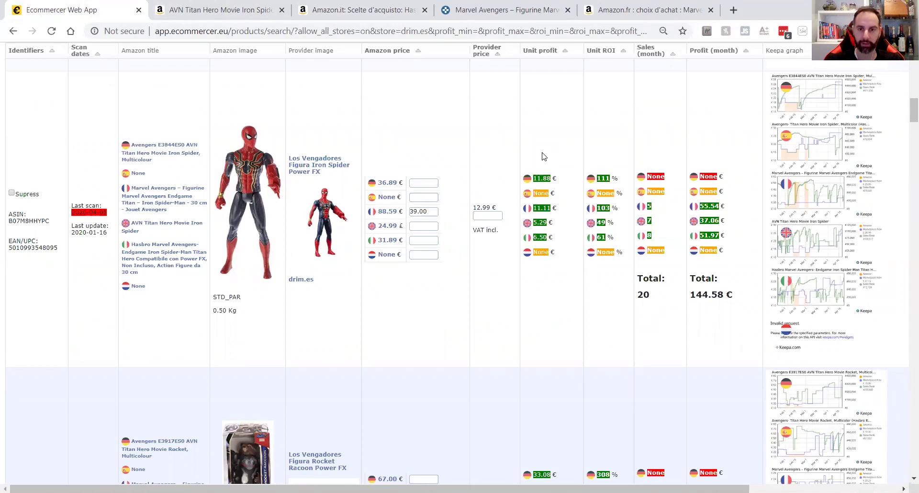
Return to the figure's amazon.co.uk listing and examine its current sale price
click(223, 7)
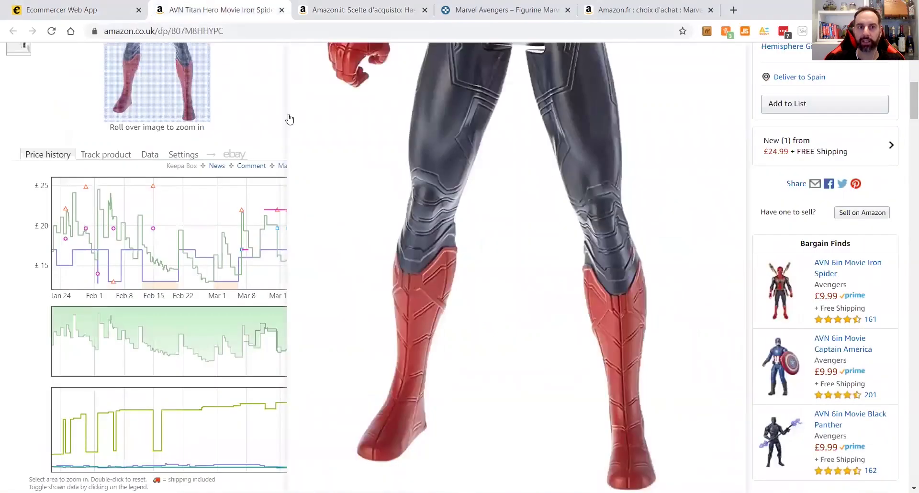
scroll(359, 258, up, 6)
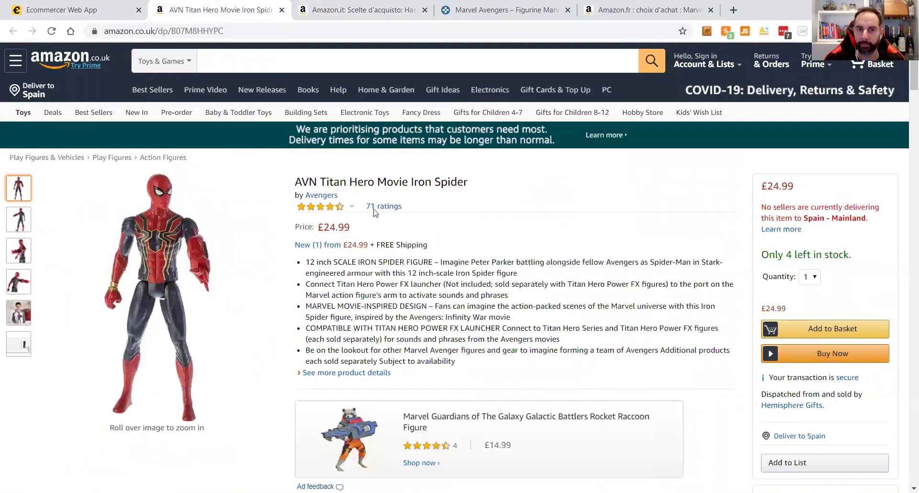
drag(353, 227, 325, 229)
click(354, 231)
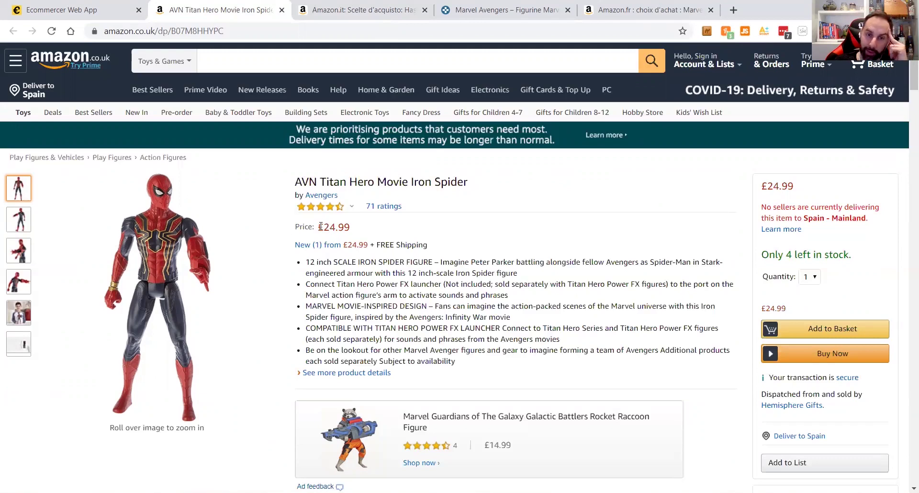
drag(319, 225, 362, 230)
click(361, 230)
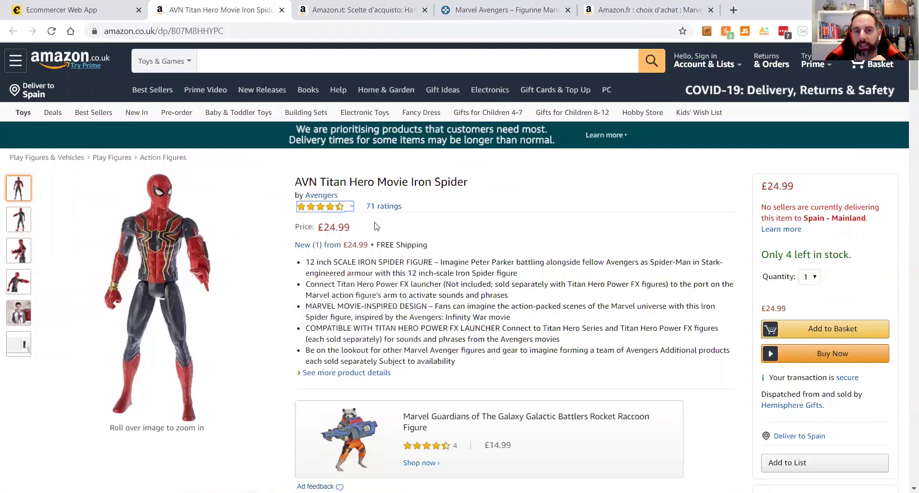
drag(350, 227, 319, 229)
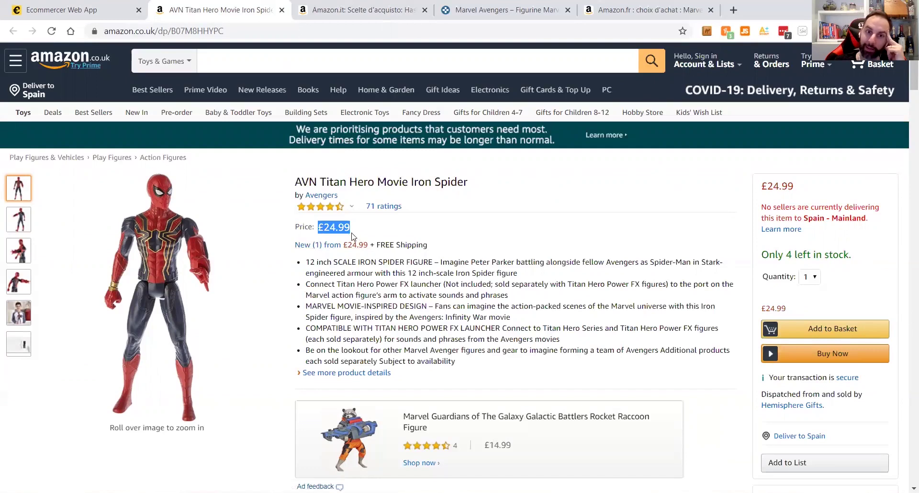
click(368, 229)
drag(368, 229, 317, 232)
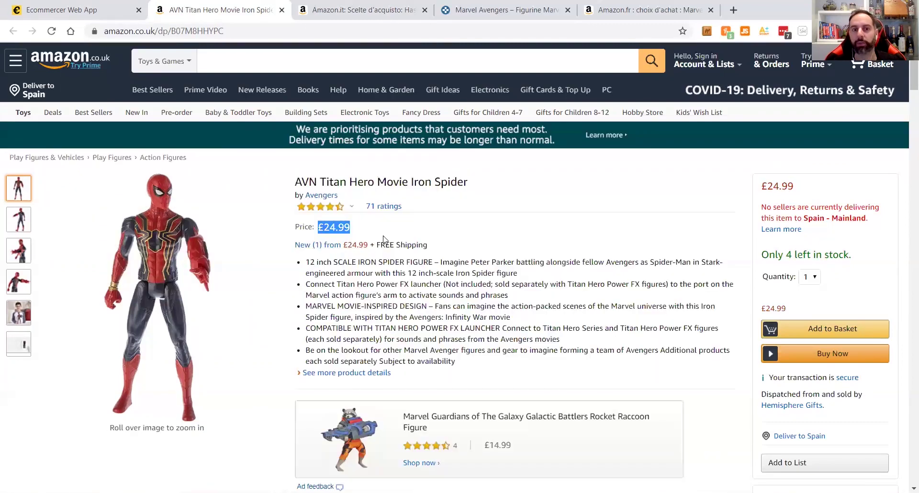
click(358, 227)
drag(353, 227, 318, 230)
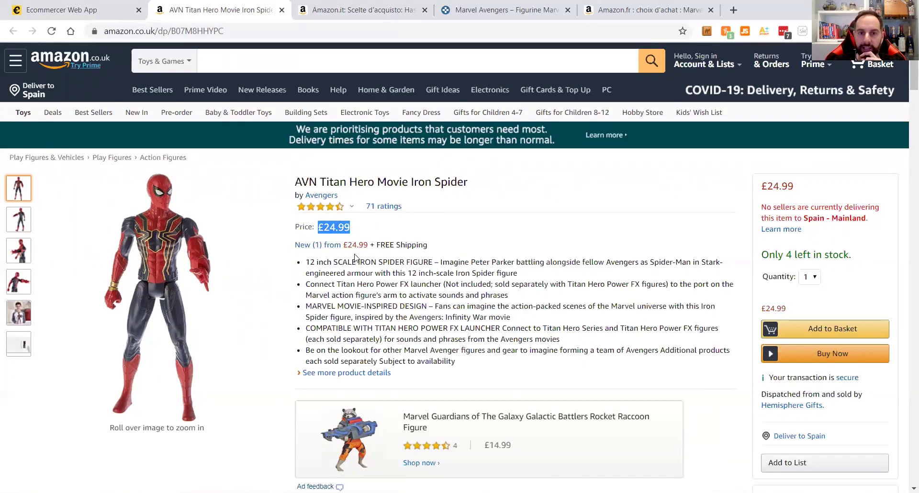
Examine the figure's current price and the shipping terms of its new offer on the amazon.co.uk listing
drag(443, 244, 343, 243)
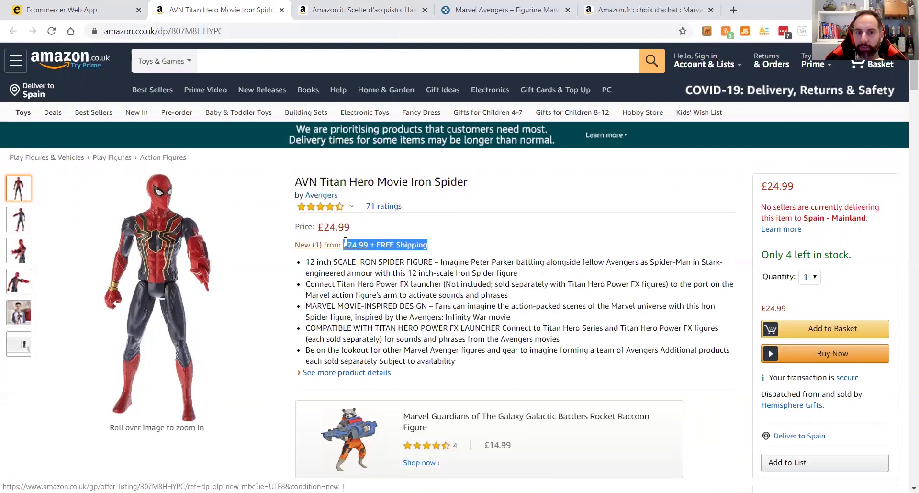
click(436, 248)
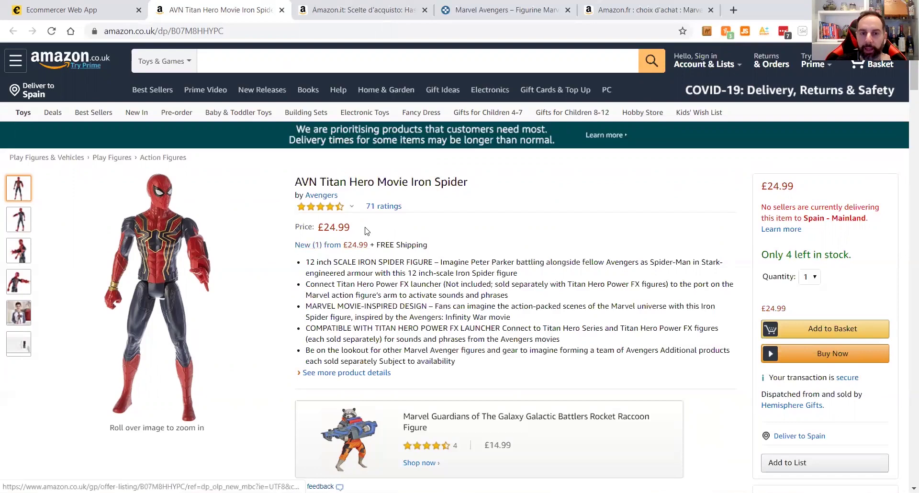
drag(355, 227, 317, 226)
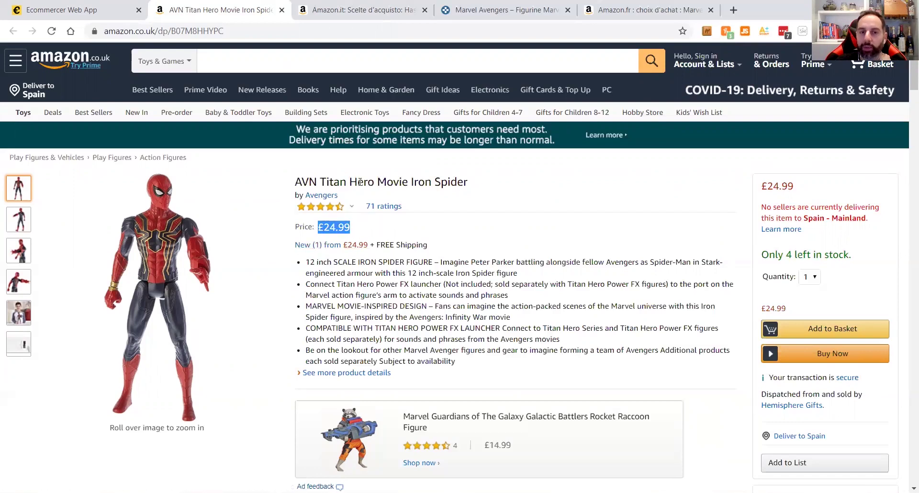
click(368, 226)
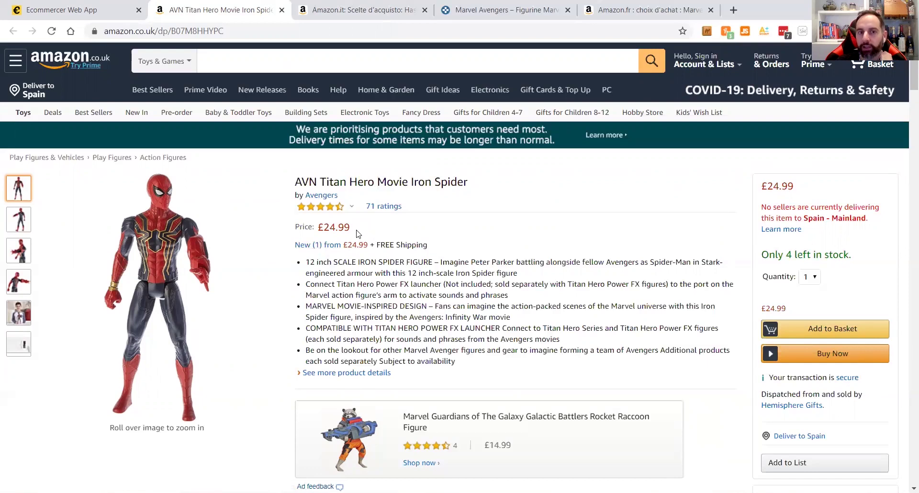
drag(358, 232, 320, 226)
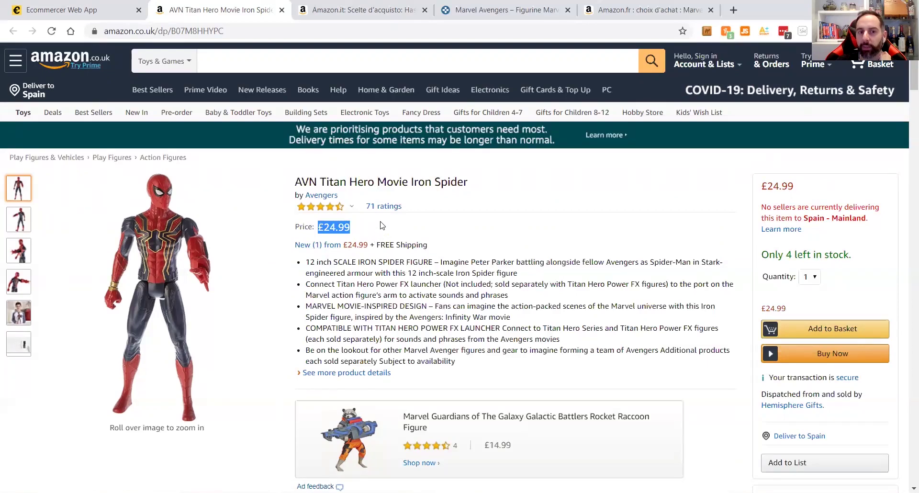
click(354, 231)
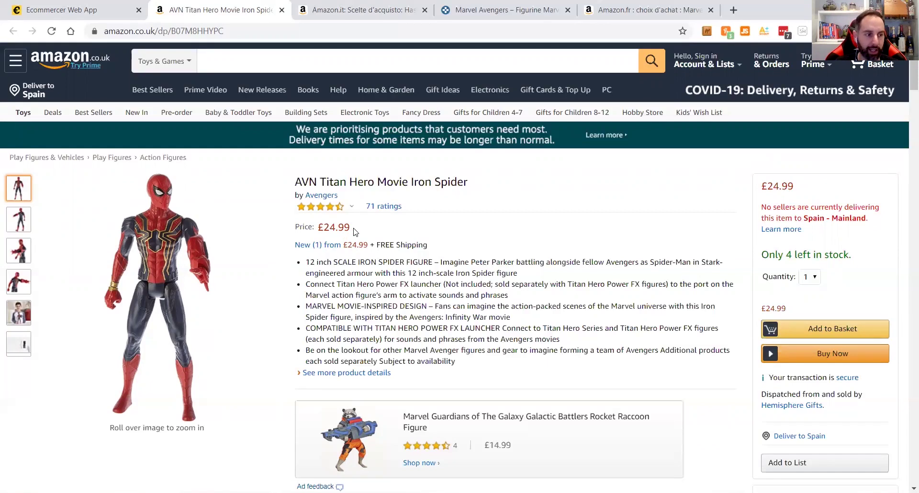
click(350, 206)
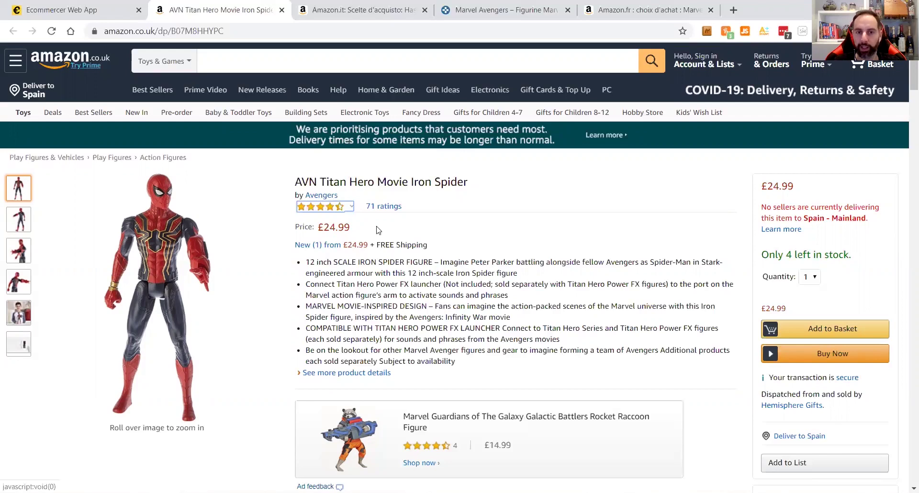
Return to the amazon.it seller offers and examine the item price and shipping cost of the giochi & altro offer
click(314, 10)
scroll(293, 192, up, 3)
scroll(297, 264, down, 7)
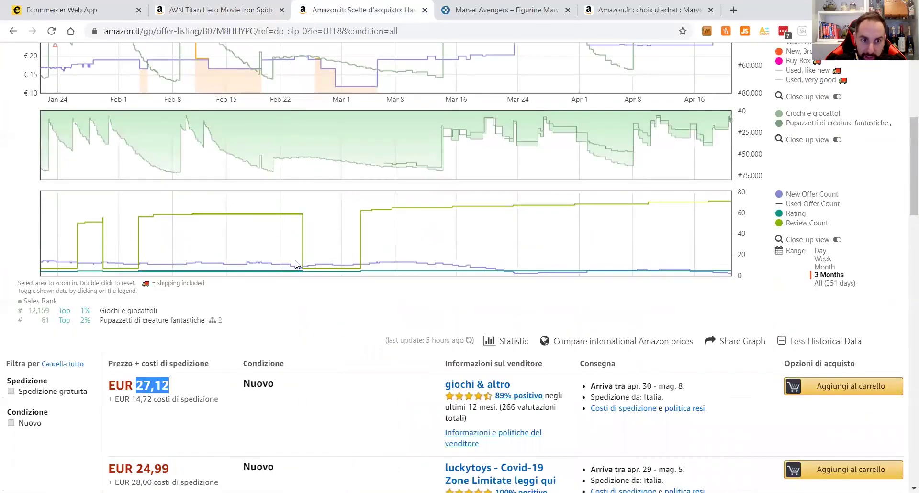
click(149, 354)
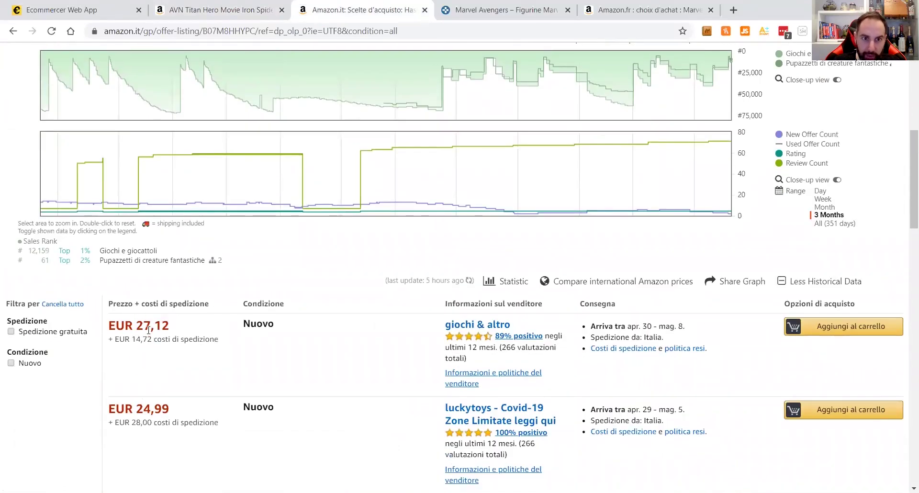
scroll(147, 326, down, 4)
scroll(154, 267, up, 6)
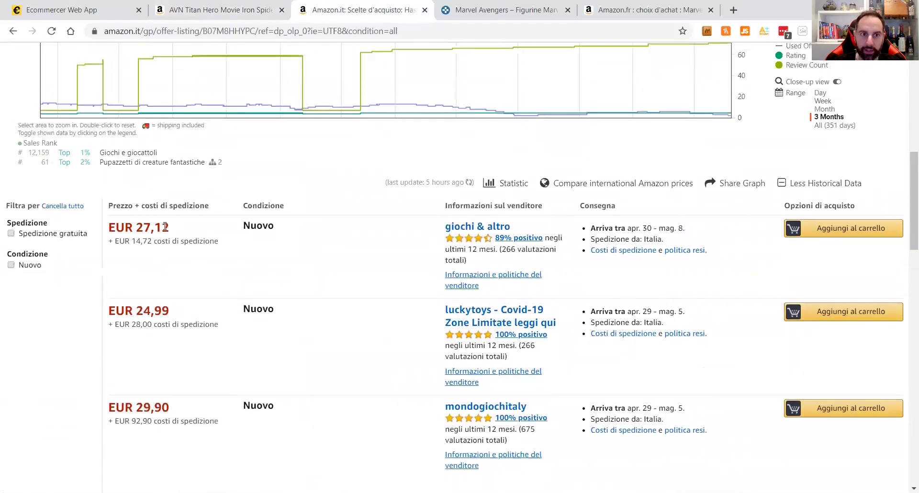
scroll(178, 146, up, 5)
scroll(173, 189, down, 8)
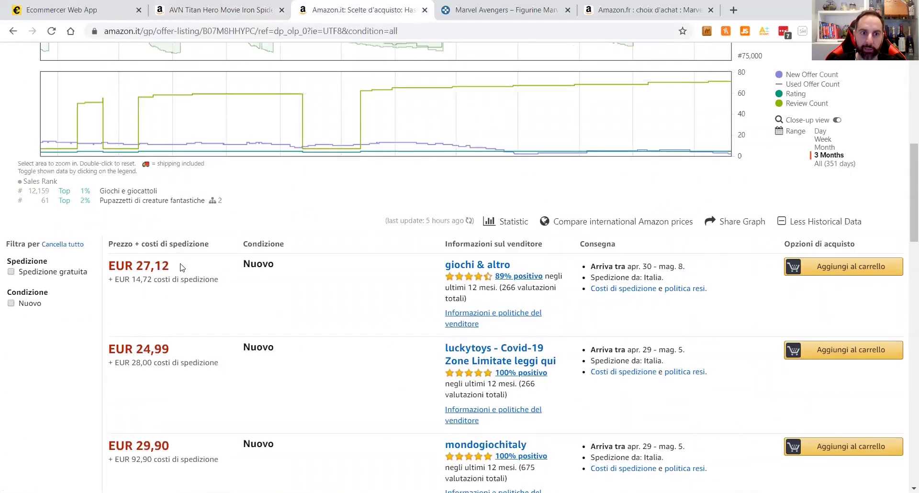
drag(184, 267, 136, 262)
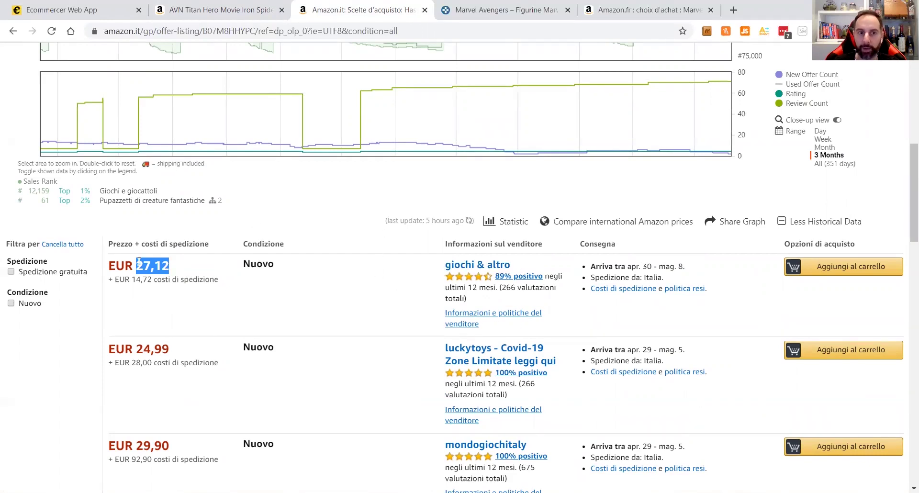
drag(151, 279, 137, 282)
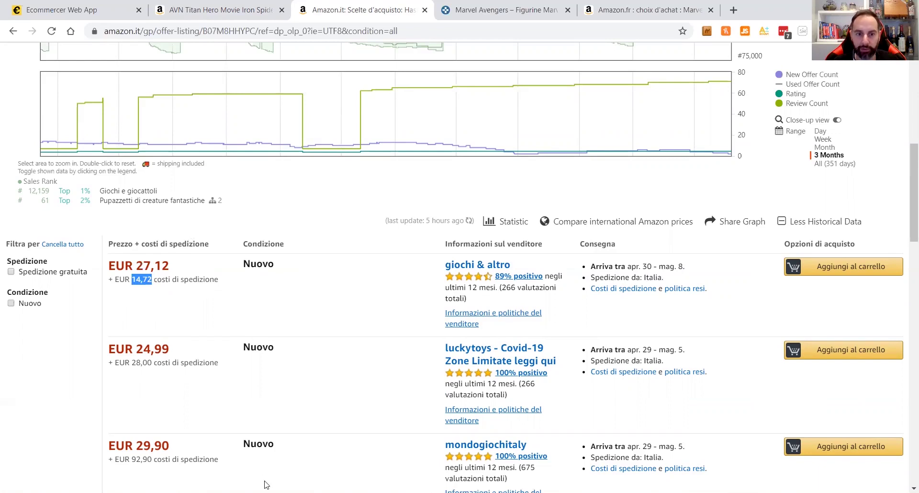
Open Calculator and add the first Italian offer's price and shipping cost, 27.12 + 14.72
click(289, 492)
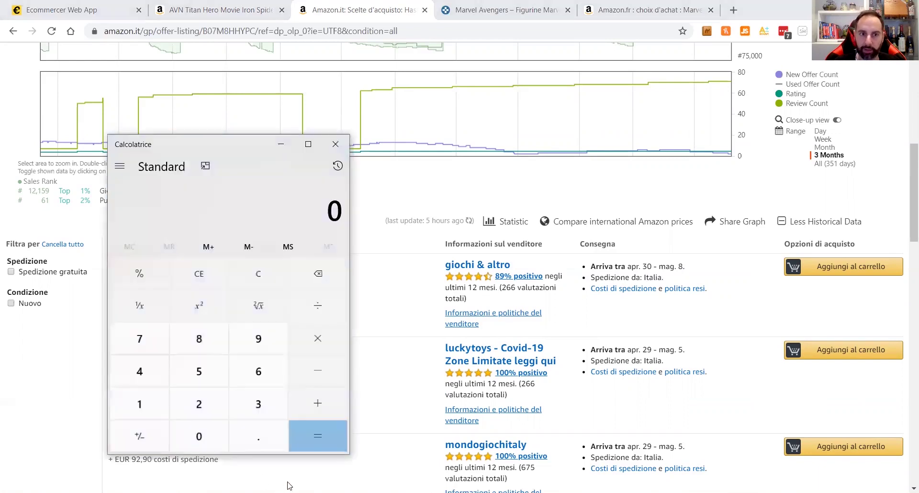
drag(197, 144, 455, 145)
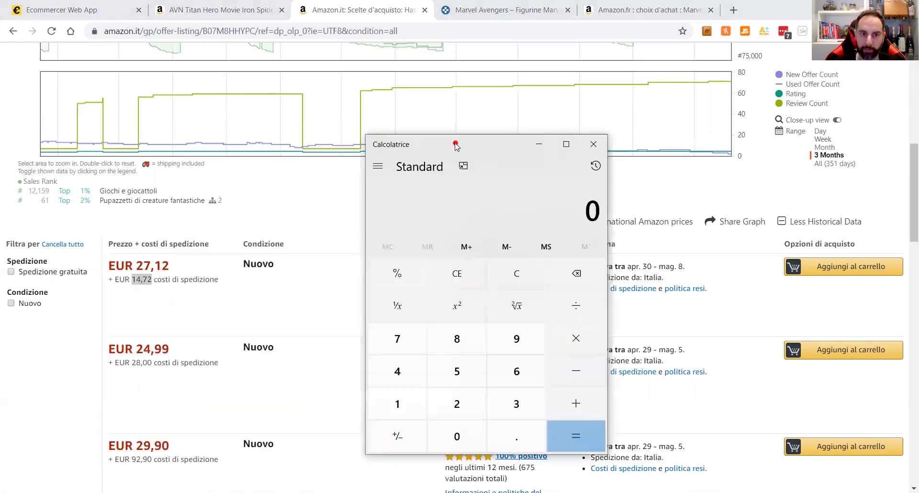
text(27.12)
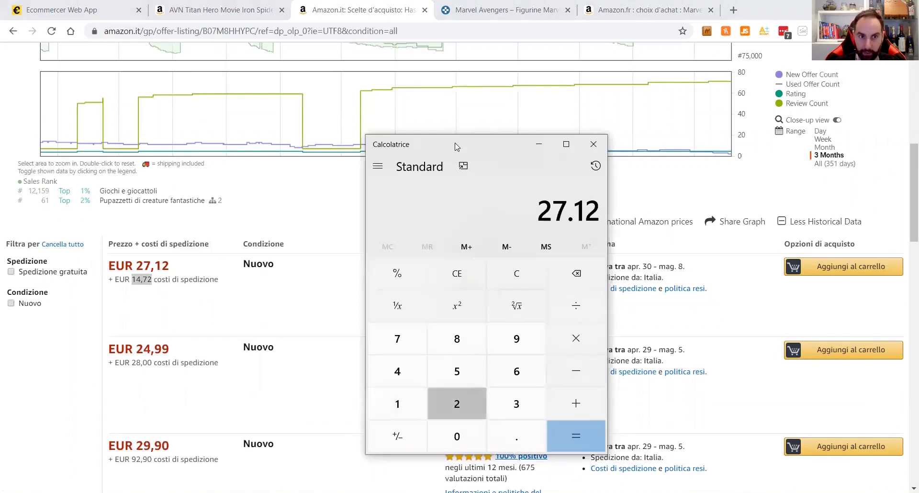
text( + 14.72)
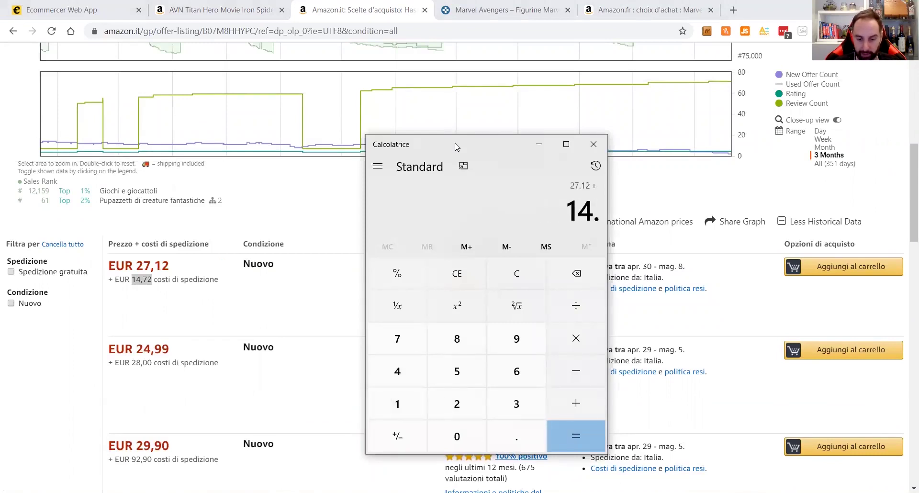
key(Return)
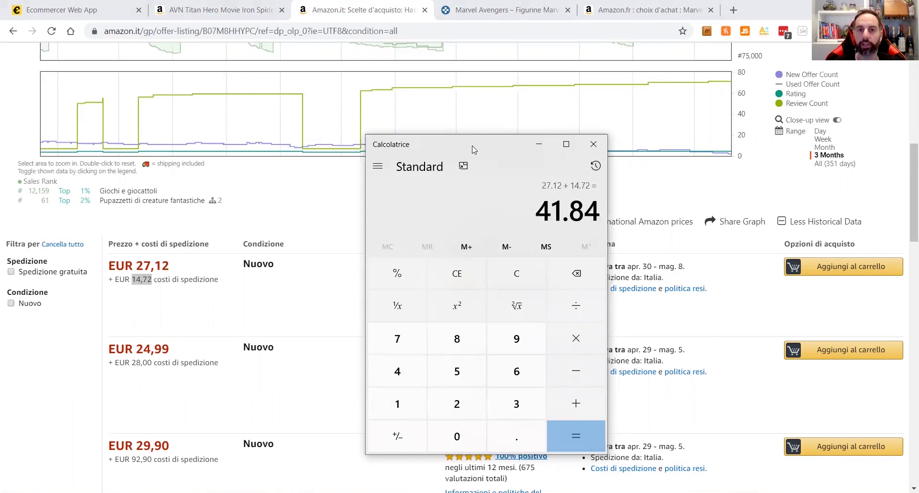
drag(536, 214, 600, 214)
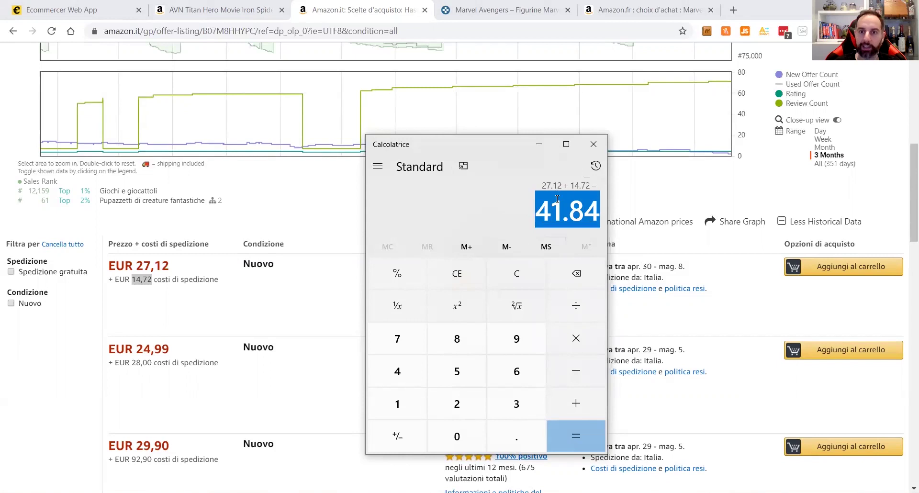
Compare the first amazon.it offer's price with the most recent new price in the three-month price history
click(148, 300)
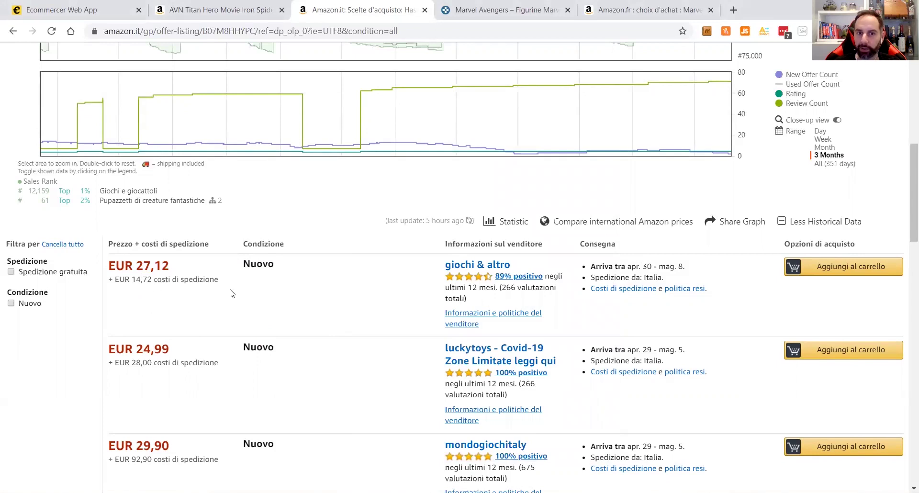
scroll(230, 293, up, 5)
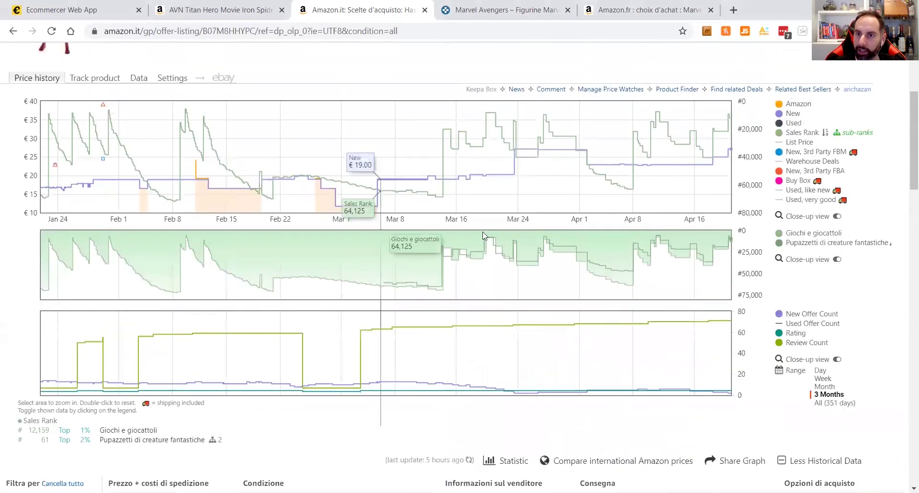
mouse_move(731, 156)
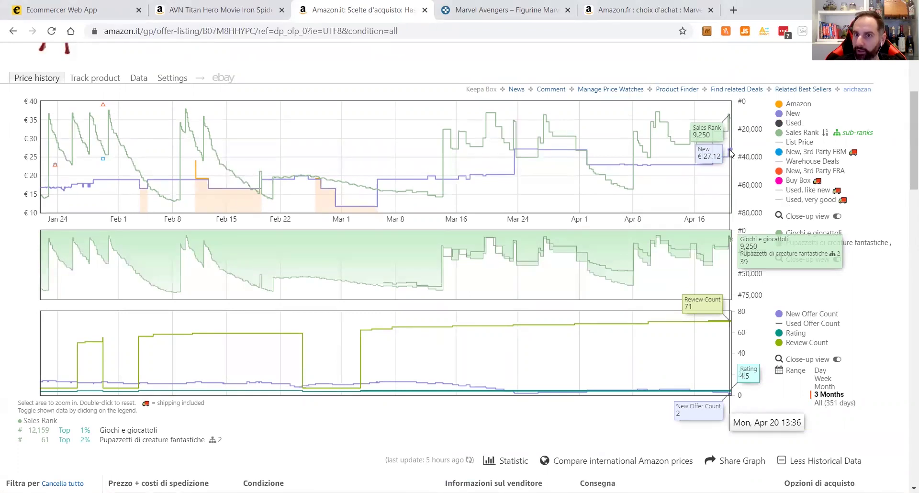
scroll(731, 153, down, 3)
scroll(731, 144, up, 2)
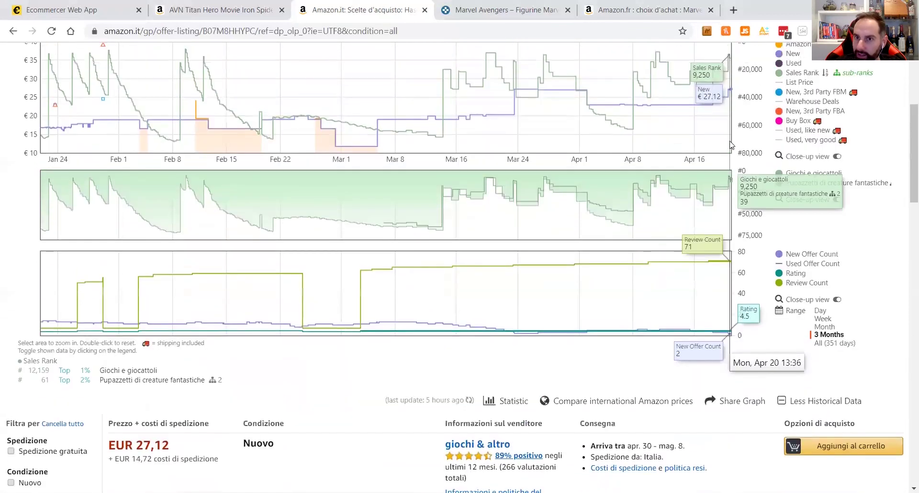
scroll(307, 287, down, 2)
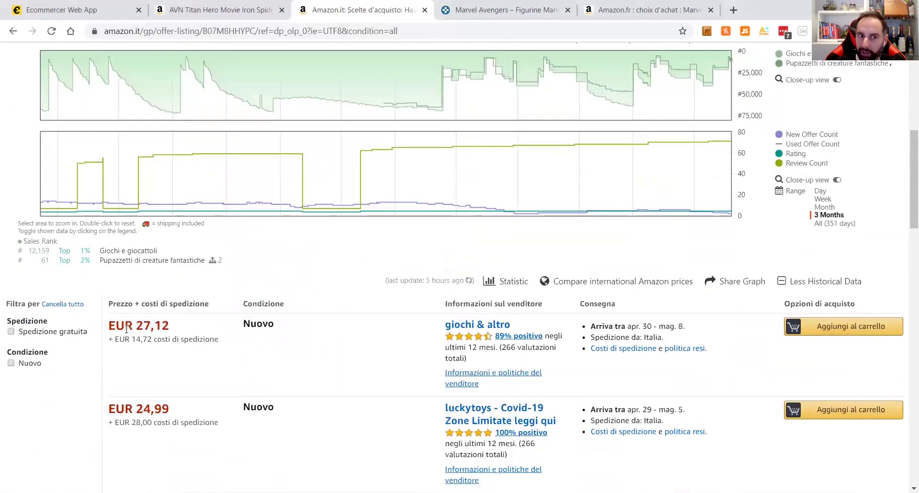
drag(133, 325, 170, 327)
scroll(42, 90, up, 8)
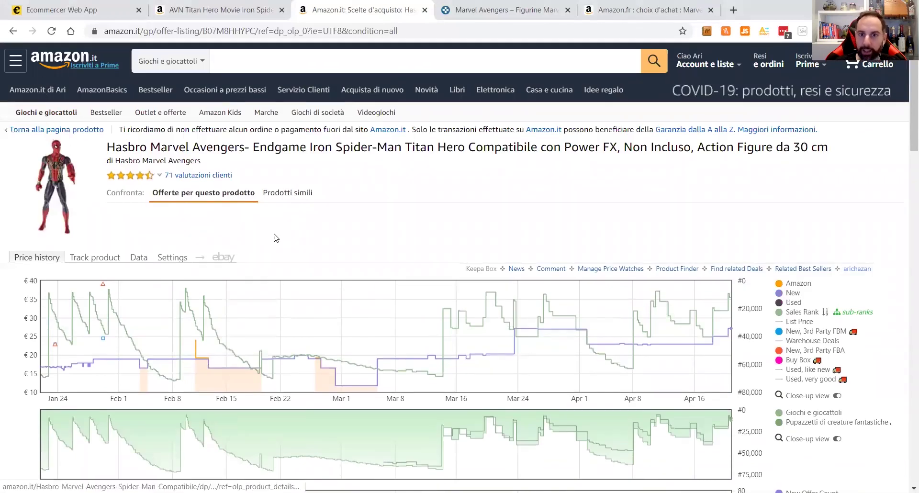
scroll(811, 254, down, 3)
scroll(383, 335, down, 2)
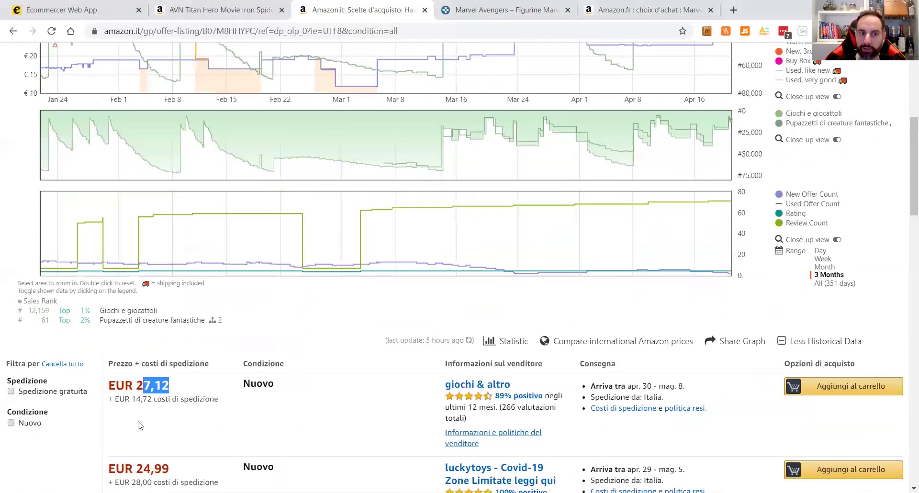
click(160, 385)
Check the Italian sales rank and price history against the first offer's price plus shipping, and bring Calculator back up
scroll(680, 260, up, 3)
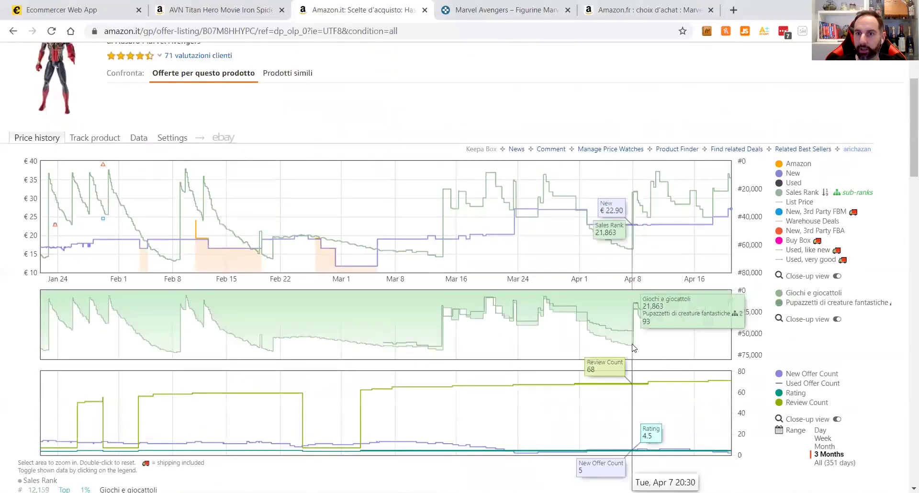
scroll(632, 346, down, 3)
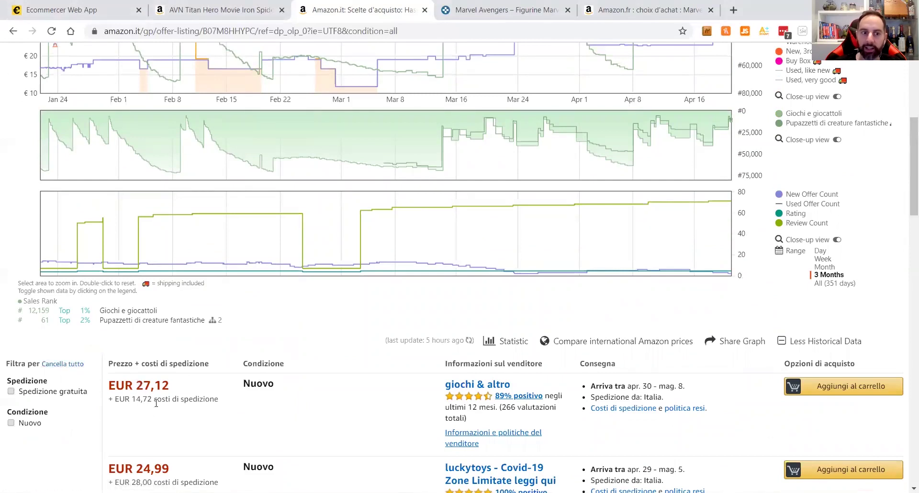
scroll(145, 392, up, 6)
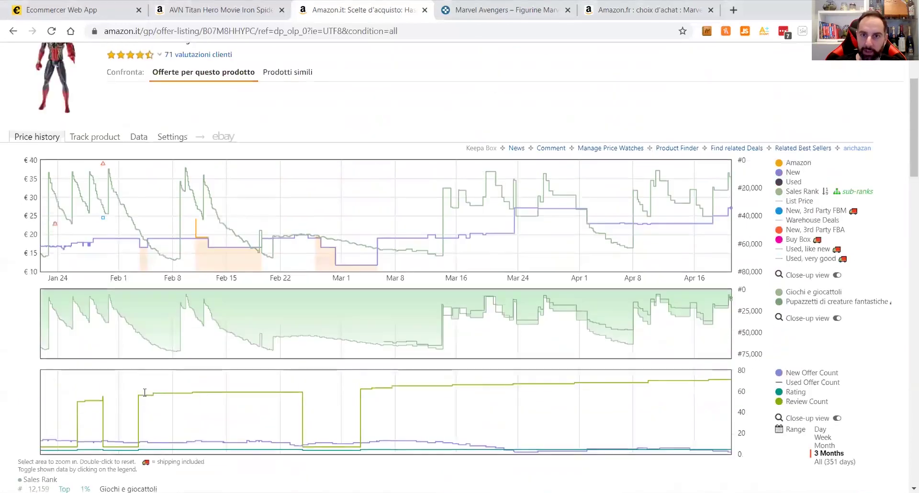
scroll(441, 280, down, 3)
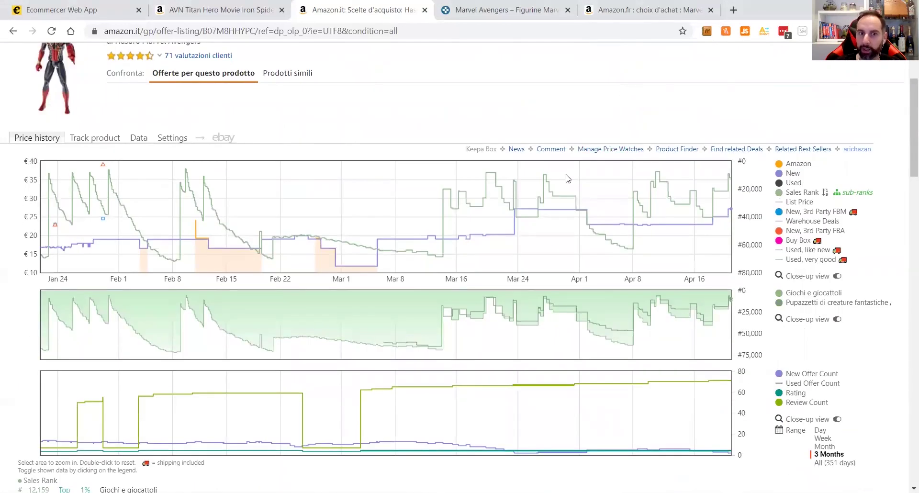
mouse_move(544, 279)
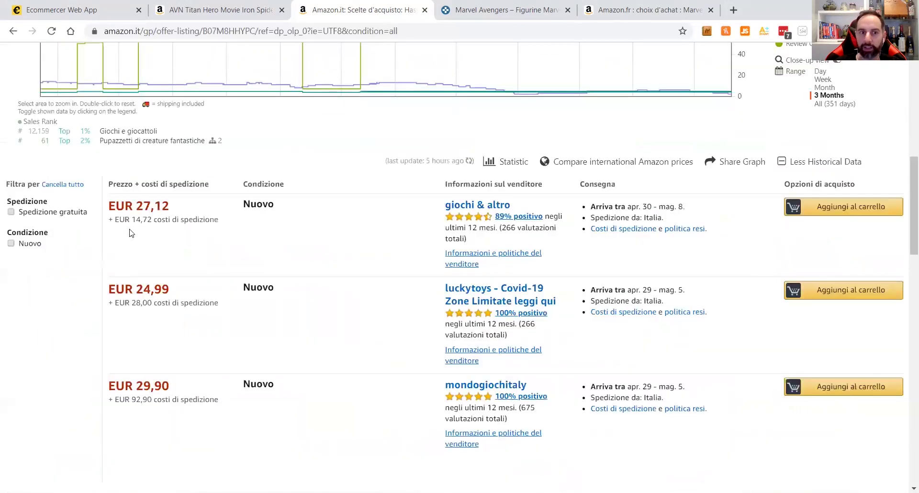
drag(139, 205, 151, 236)
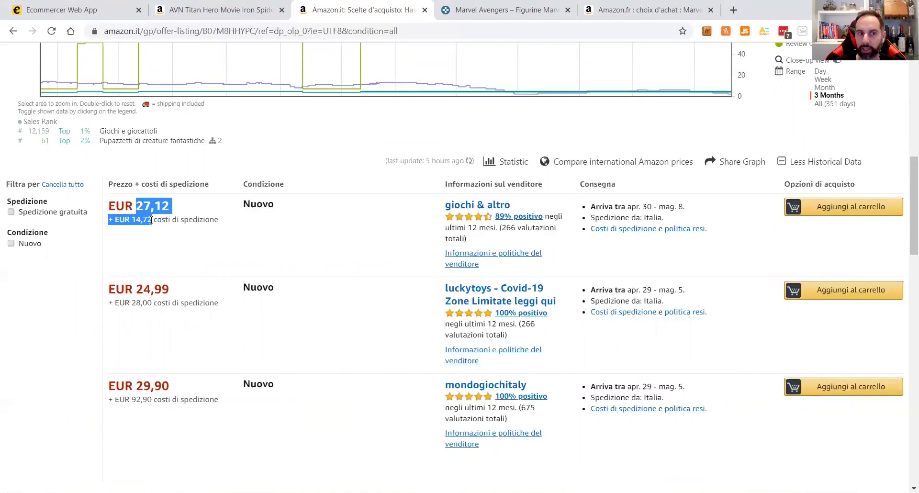
click(151, 219)
scroll(158, 220, up, 5)
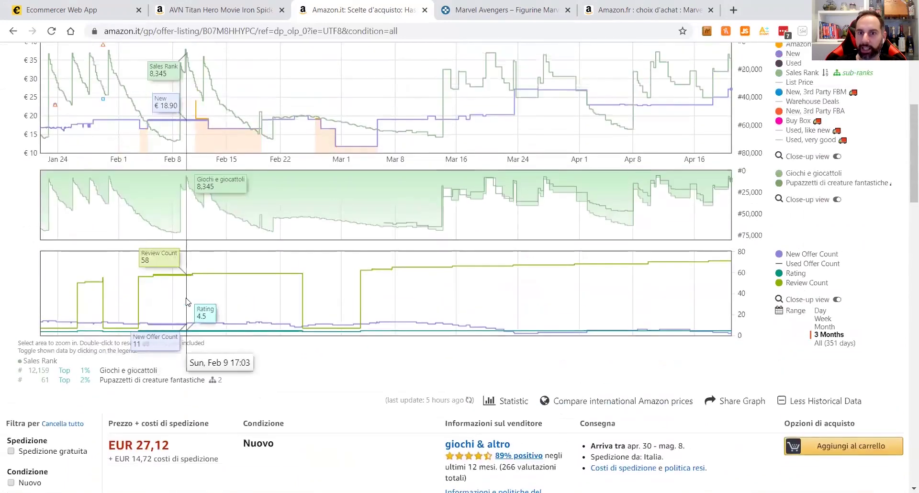
scroll(187, 301, up, 3)
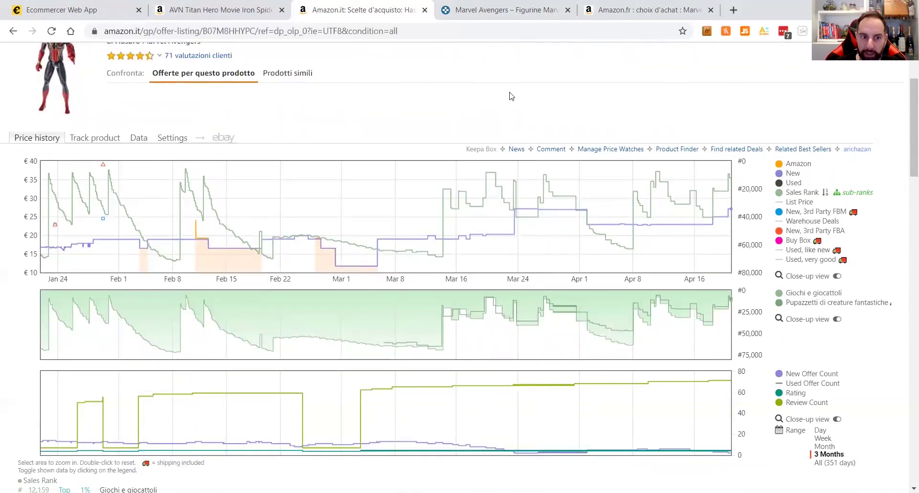
scroll(511, 96, down, 3)
key(alt+Tab)
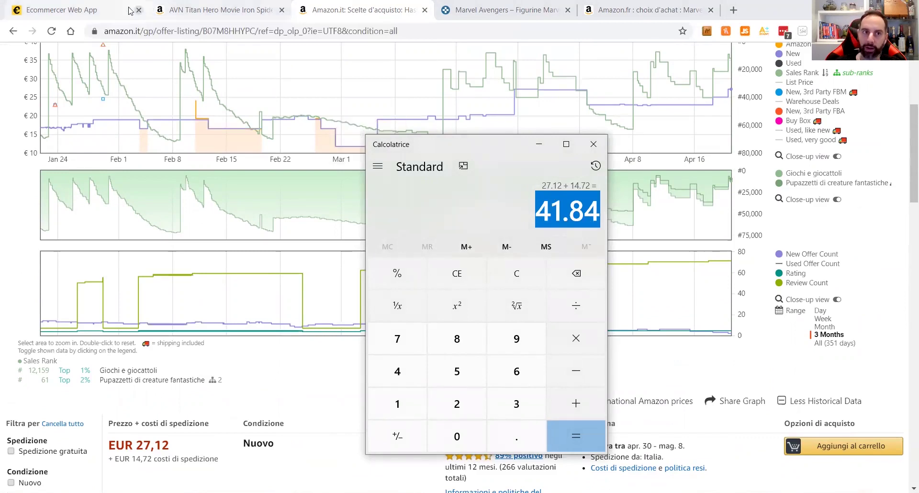
Switch to the Ecommercer results and set the Iron Spider figure's Italian Amazon price to 41.84 €
click(65, 11)
click(424, 238)
text(41.84)
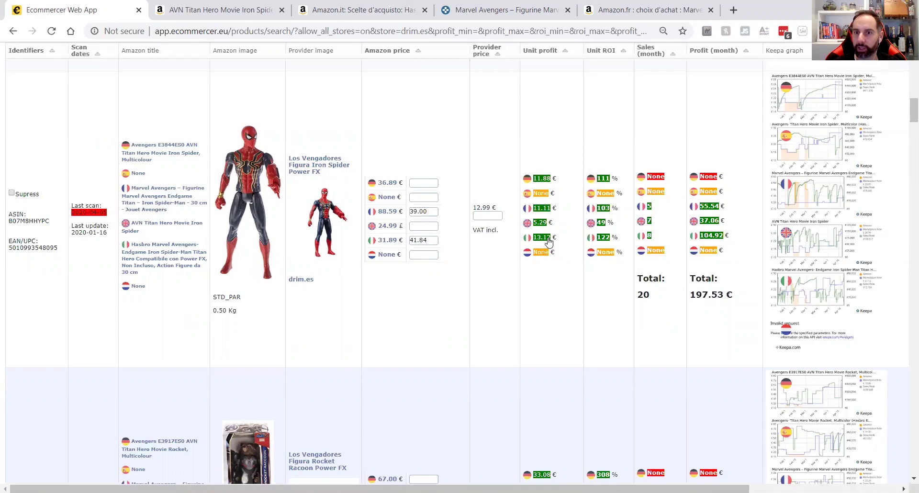
click(428, 240)
click(454, 242)
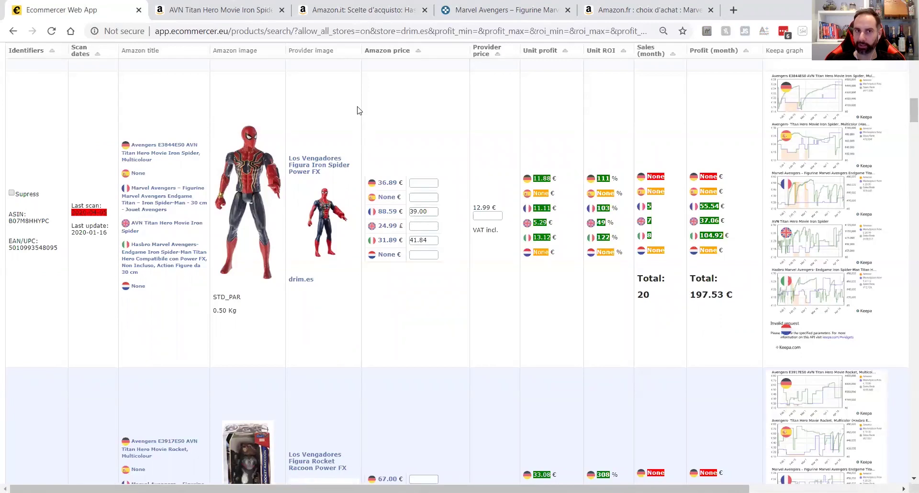
Return to the amazon.it offers page and review the figure's price history and the first seller offers
click(306, 10)
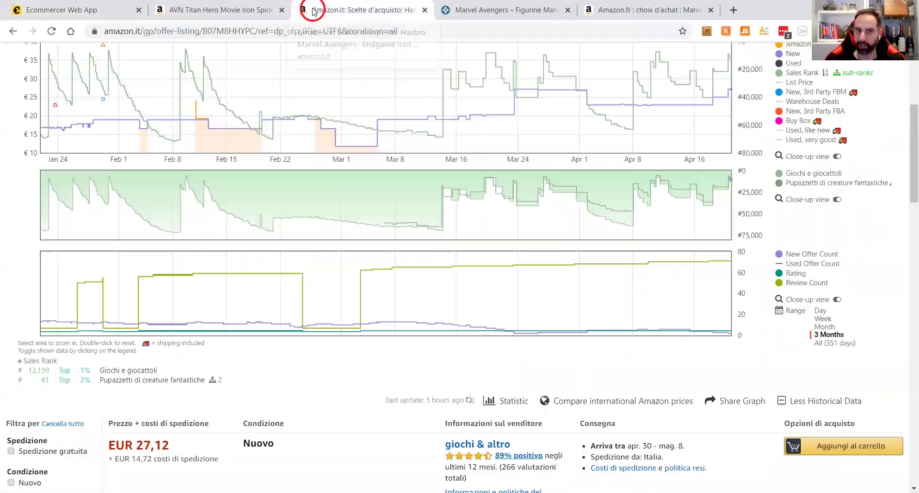
scroll(404, 277, down, 3)
scroll(56, 184, up, 8)
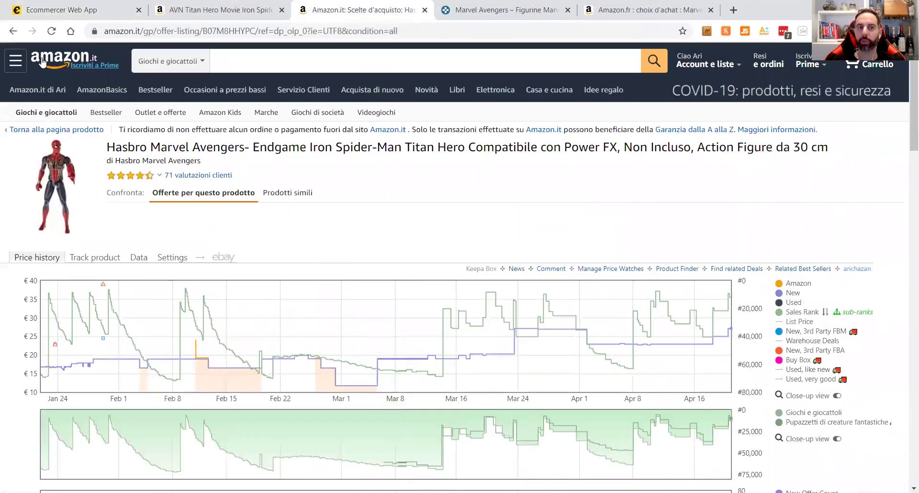
scroll(56, 183, down, 6)
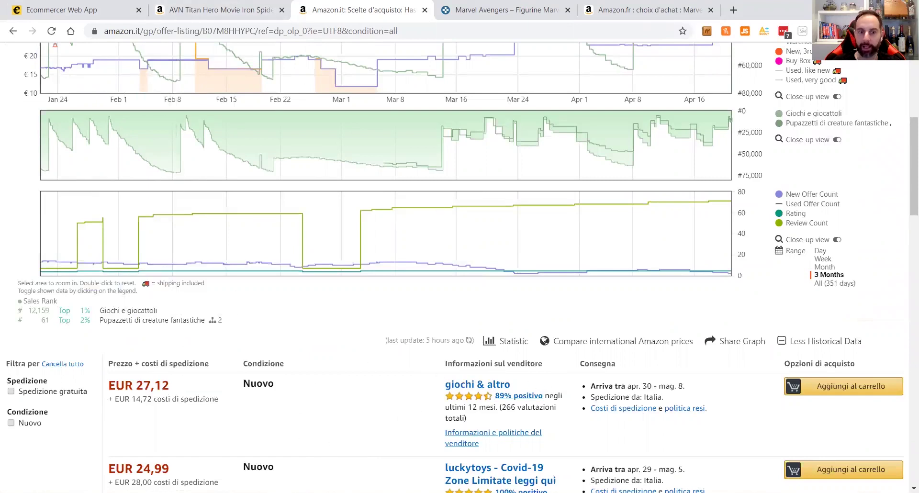
Recheck the first offer's price-plus-shipping total in Calculator and examine the latest new offer count in the Italian Keepa history
click(293, 492)
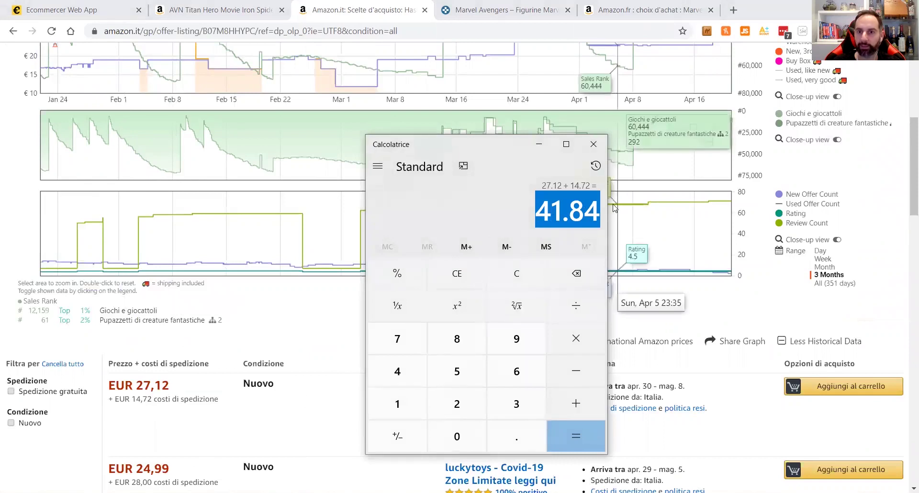
click(540, 206)
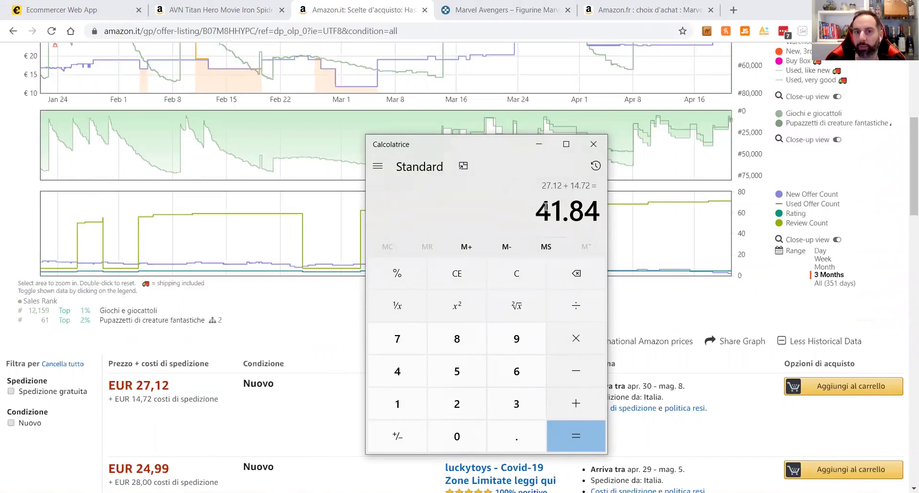
drag(549, 206, 601, 209)
click(567, 214)
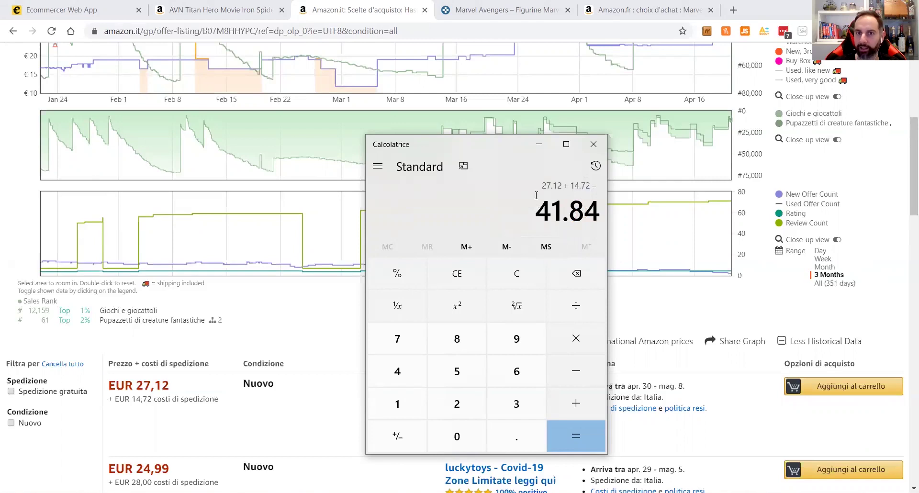
click(728, 300)
scroll(730, 306, up, 1)
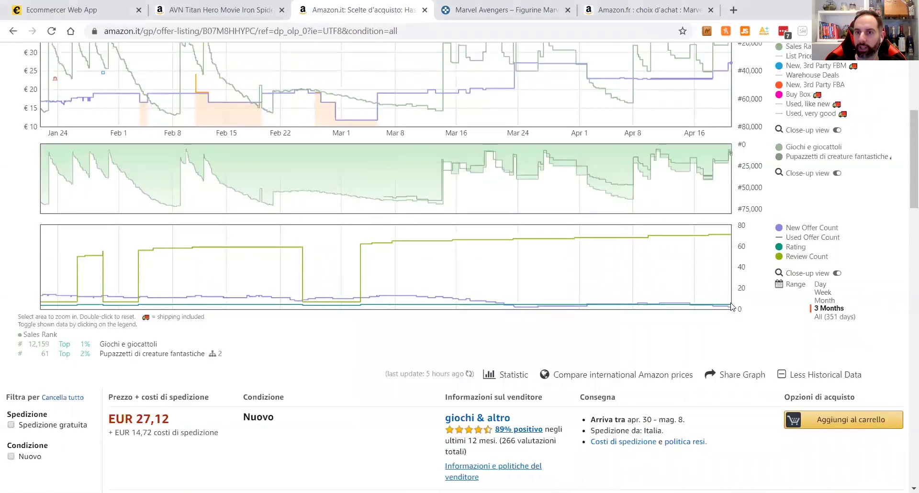
scroll(731, 306, up, 5)
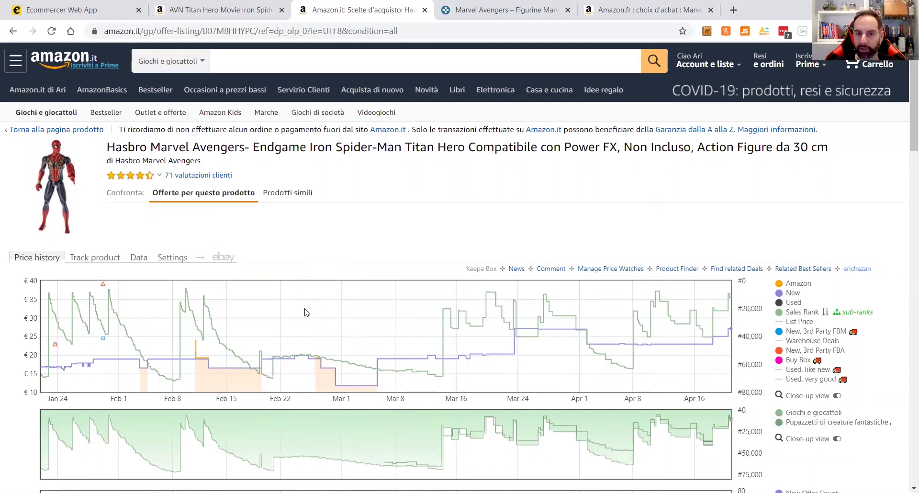
Bring Calculator back up and compare its total with the other Italian offers and the price history, moving it clear of the chart
scroll(306, 313, down, 3)
key(alt+Tab)
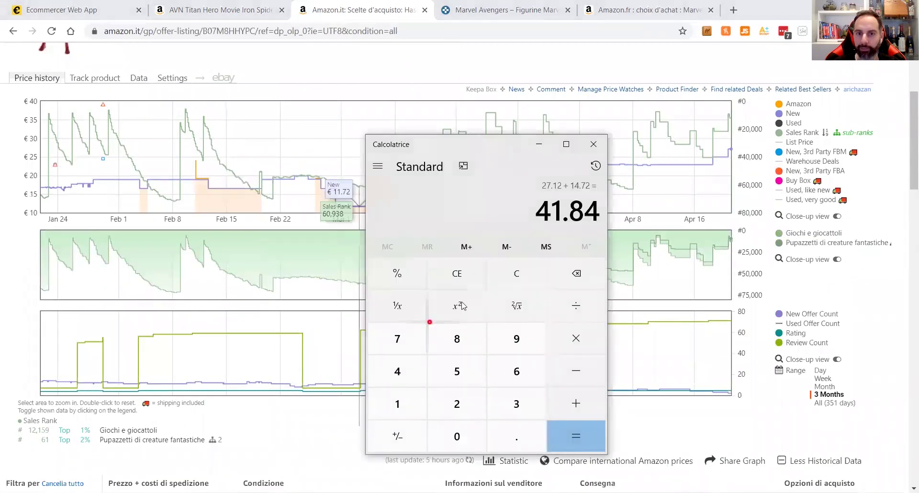
drag(547, 208, 596, 215)
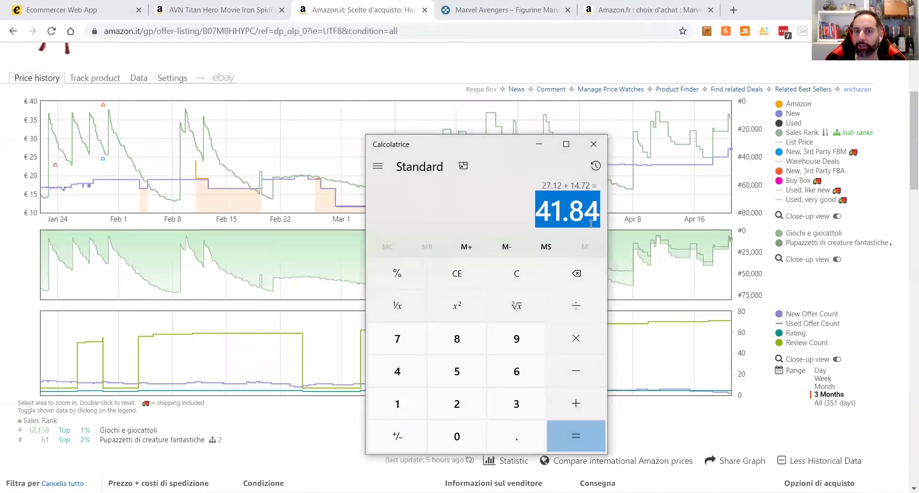
scroll(255, 309, down, 6)
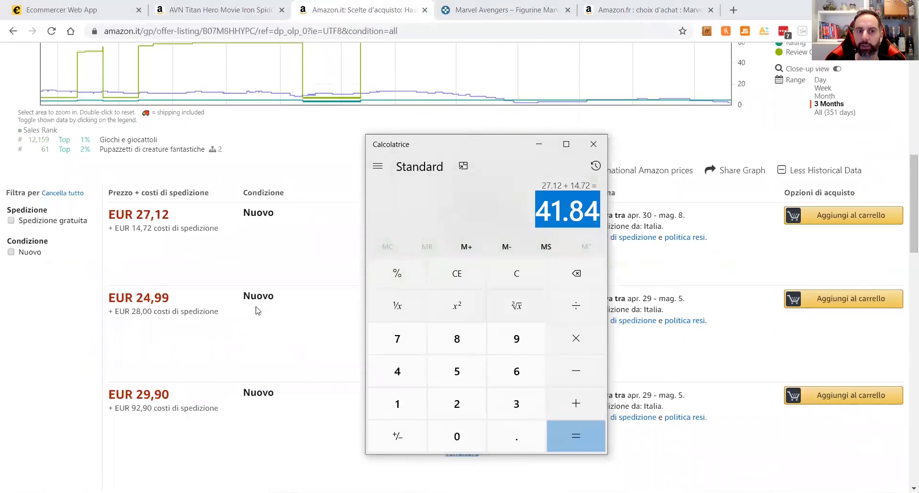
scroll(257, 311, up, 4)
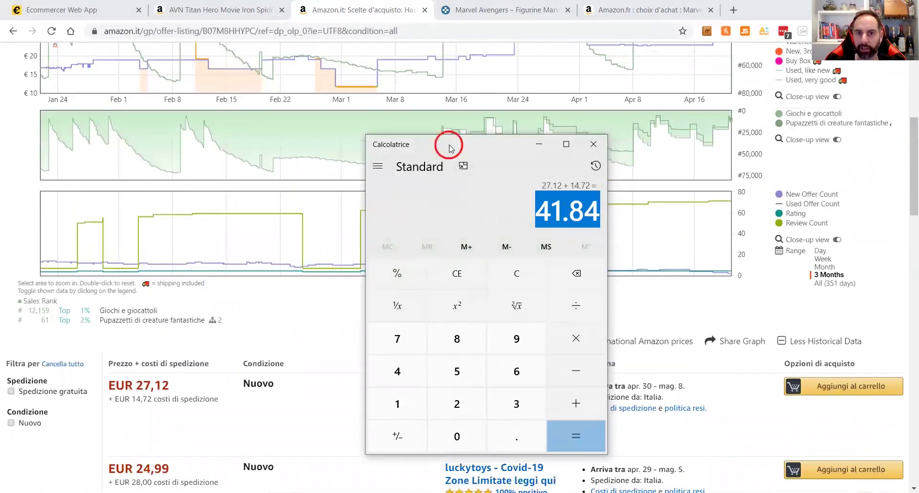
drag(447, 144, 682, 148)
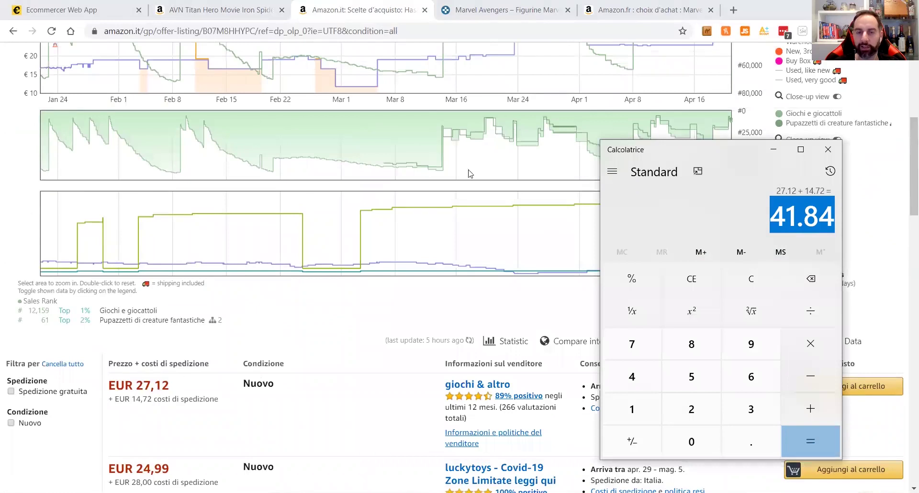
scroll(450, 239, up, 7)
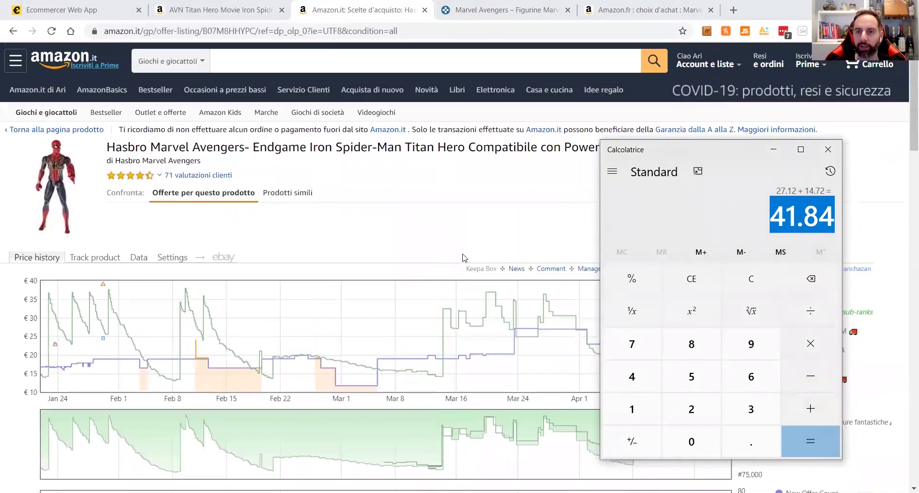
Close Calculator and set the Italian Keepa chart's range to Month to inspect the recent new prices
scroll(462, 257, down, 4)
click(827, 149)
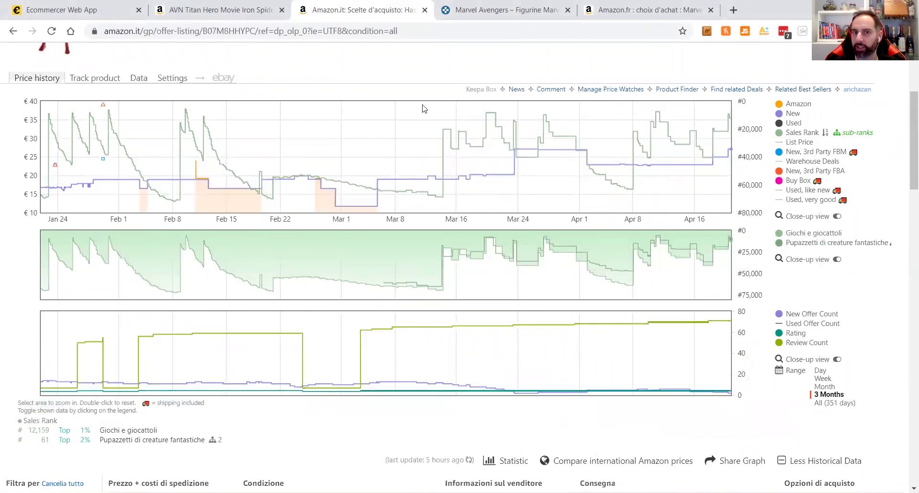
click(822, 387)
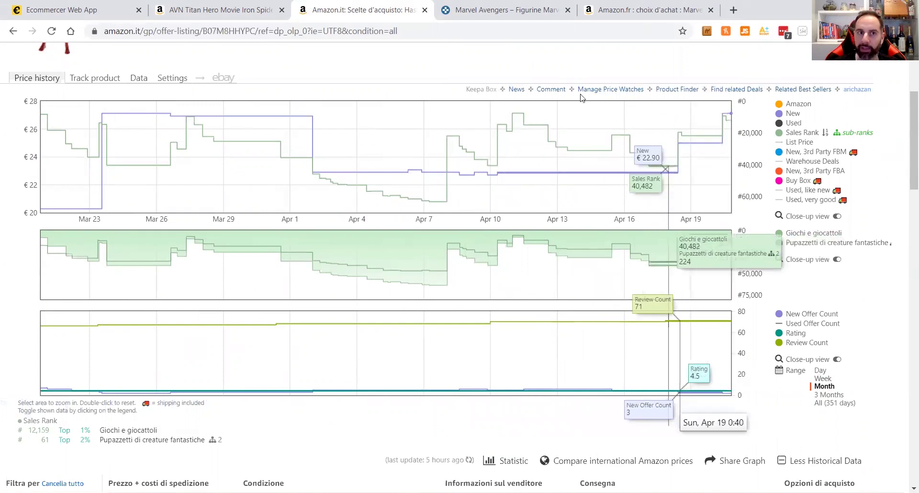
Return to Ecommercer and examine the figure's custom Italian price against its estimated monthly profit
click(43, 15)
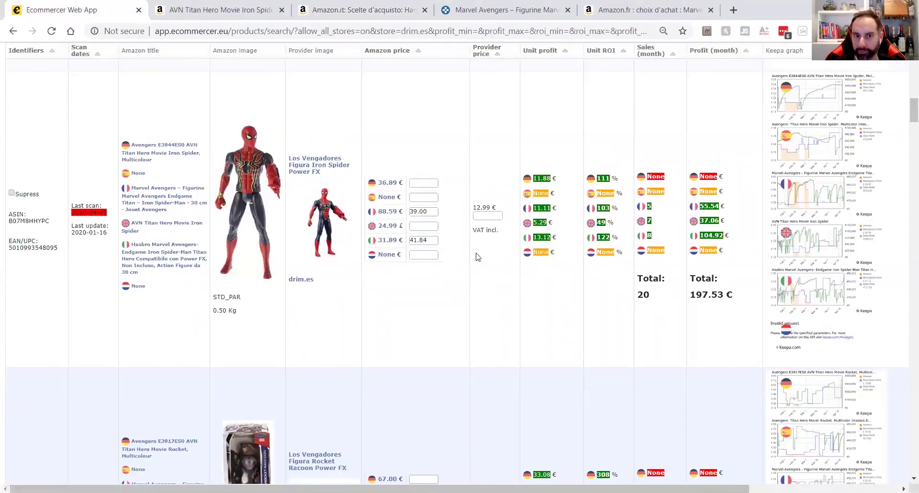
double_click(412, 239)
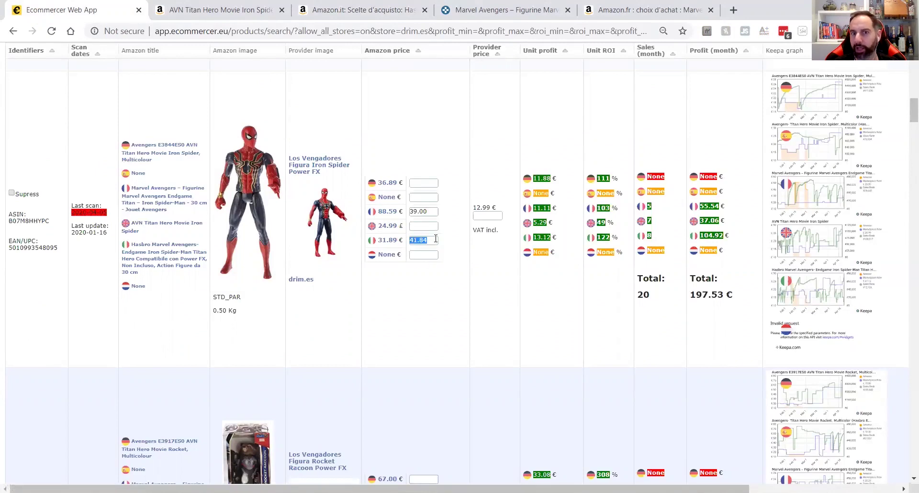
drag(734, 237, 698, 237)
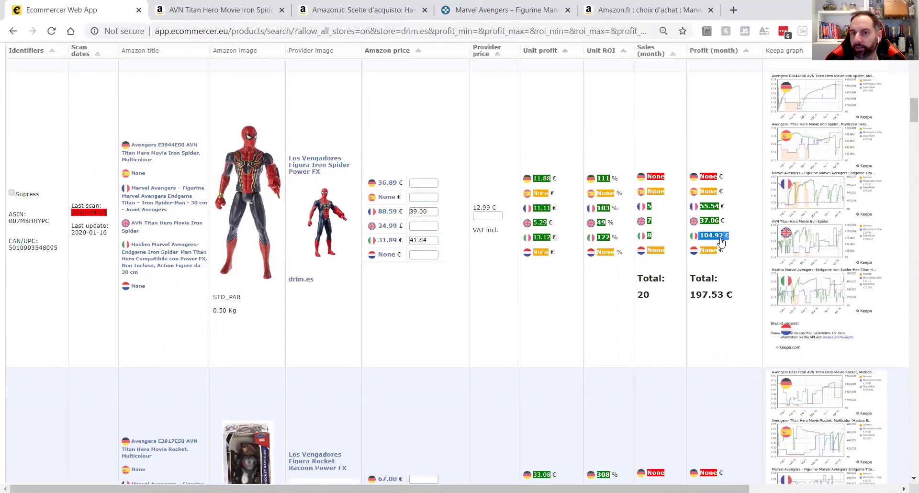
click(749, 235)
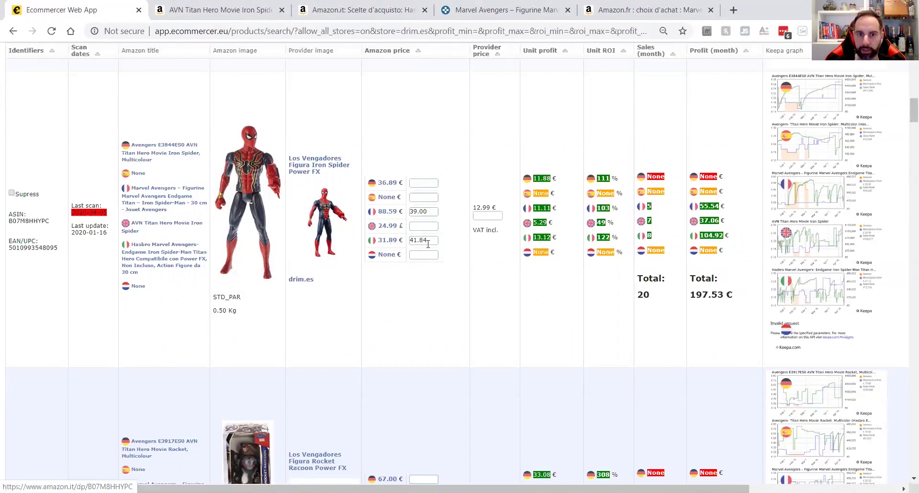
Look for the figure's Italian break-even point by testing selling prices of 20, 23 and 22 €
drag(434, 238, 398, 244)
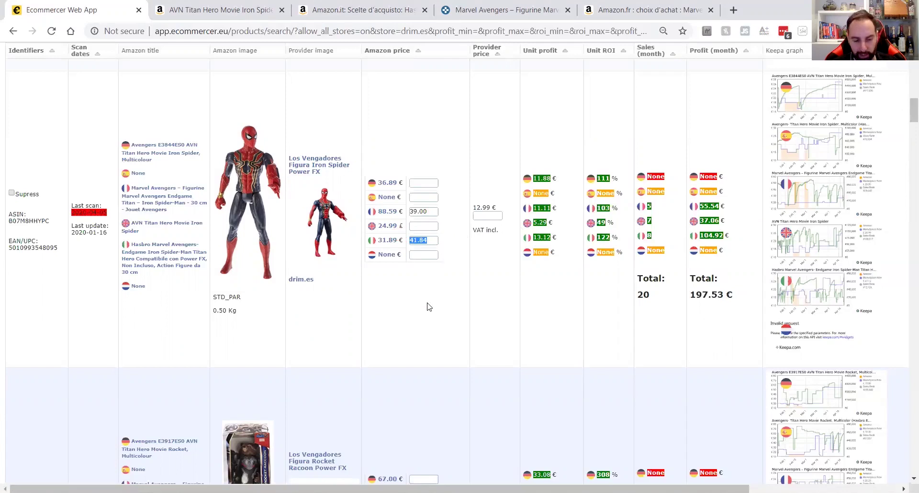
key(BackSpace)
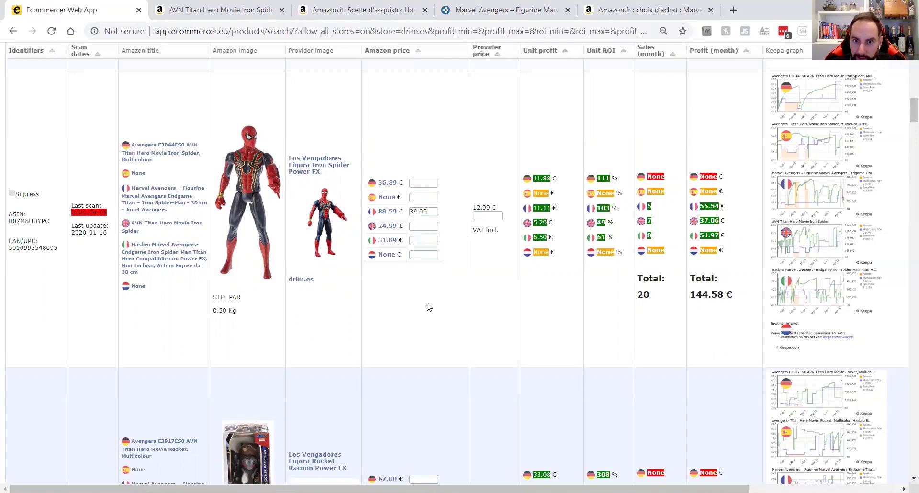
text(20)
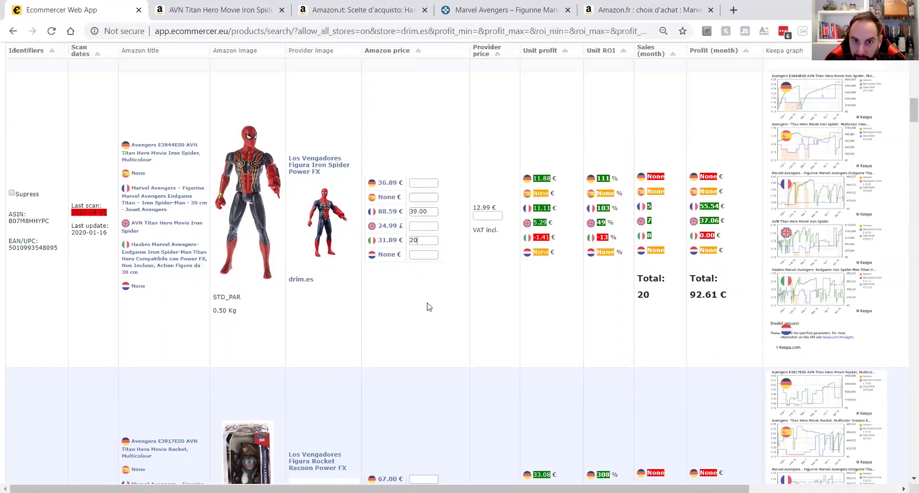
key(BackSpace)
text(3)
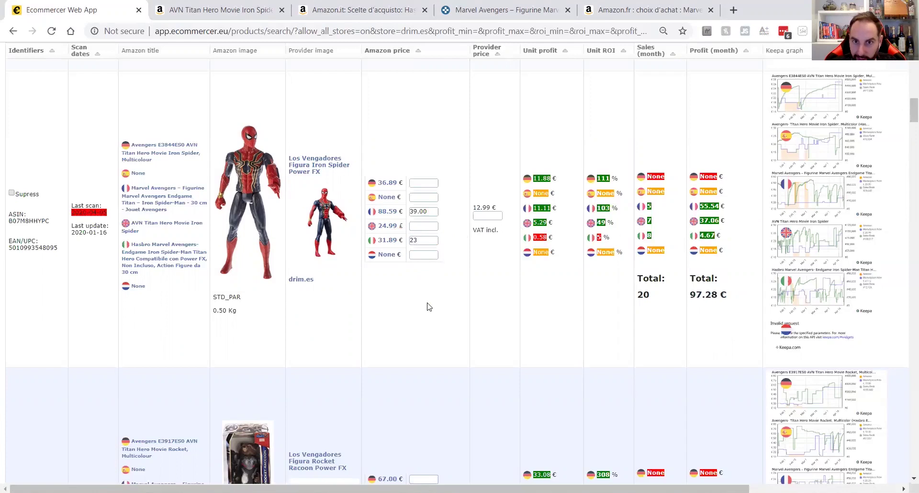
key(BackSpace)
text(2)
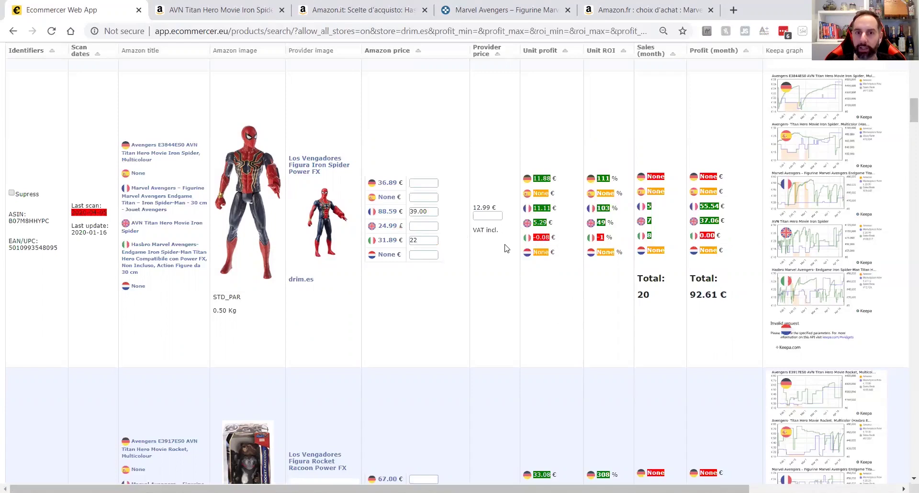
Test decimal variations of the Italian break-even price, including 22.1 €, and go back to 22 €
text(5)
key(BackSpace)
text(2)
key(BackSpace)
text(1)
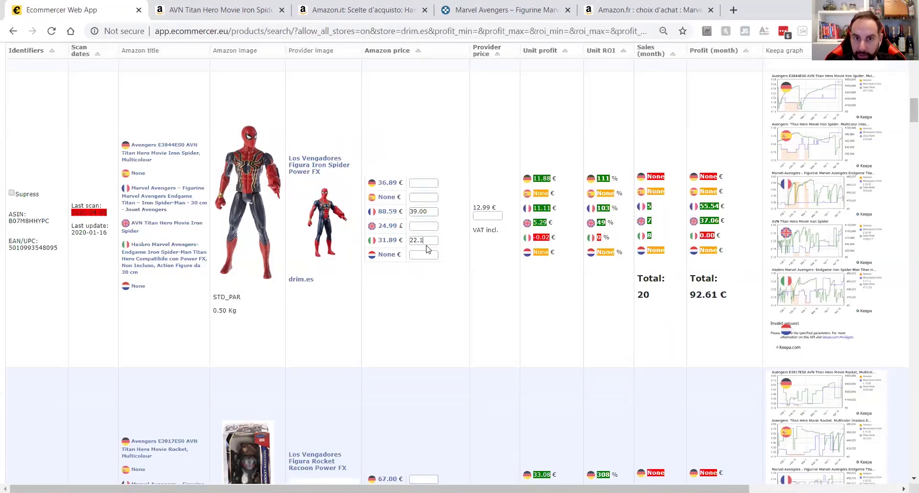
key(BackSpace)
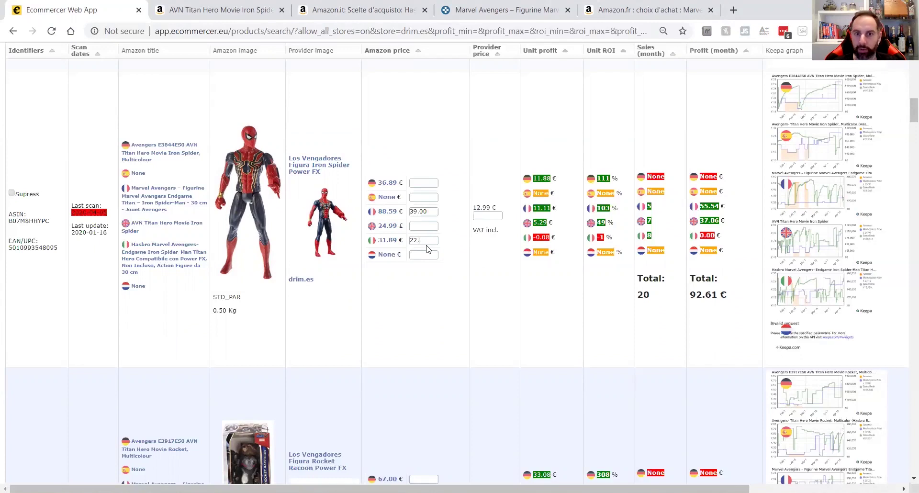
Set the figure's Italian Amazon price to 41 € and review the entered value
double_click(415, 240)
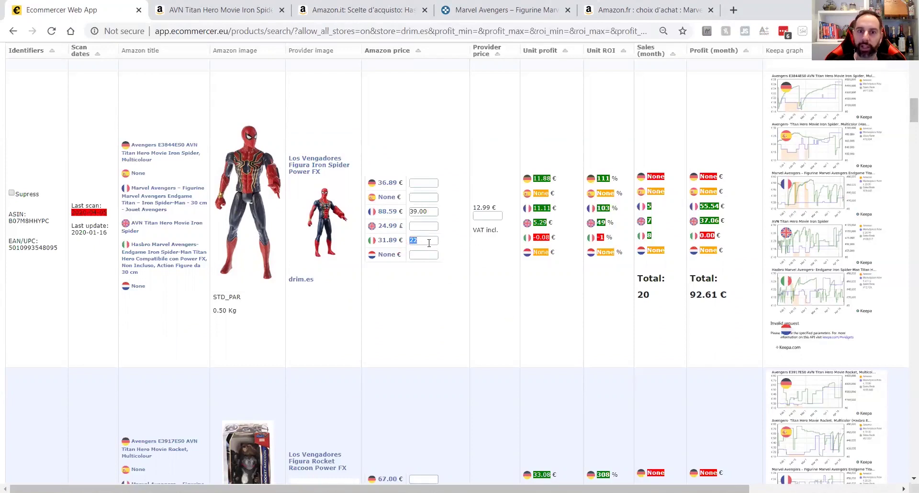
click(436, 252)
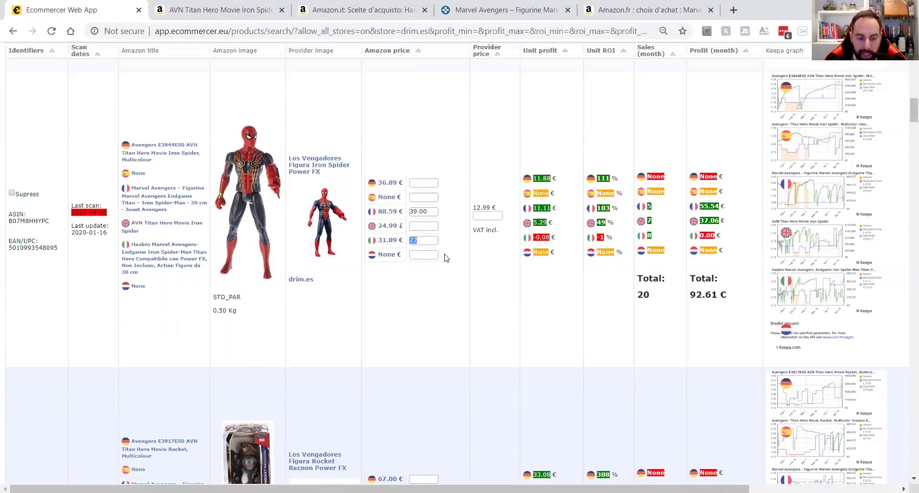
text(41)
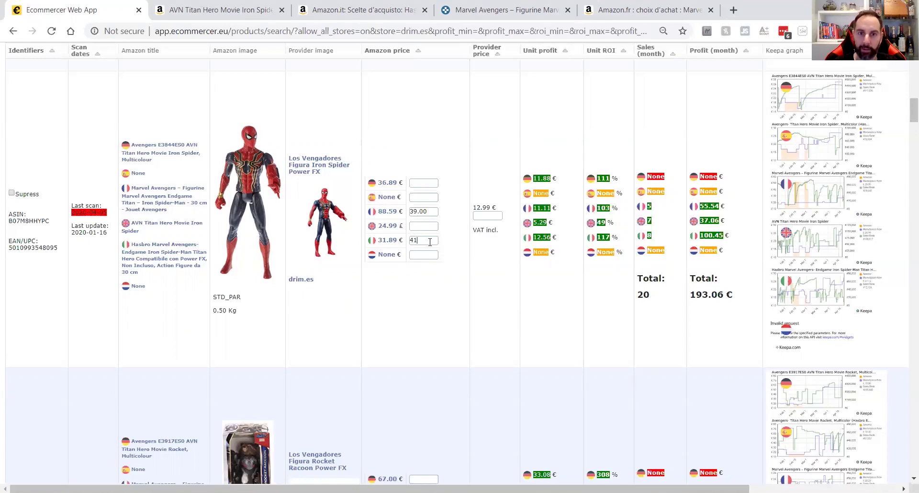
double_click(430, 241)
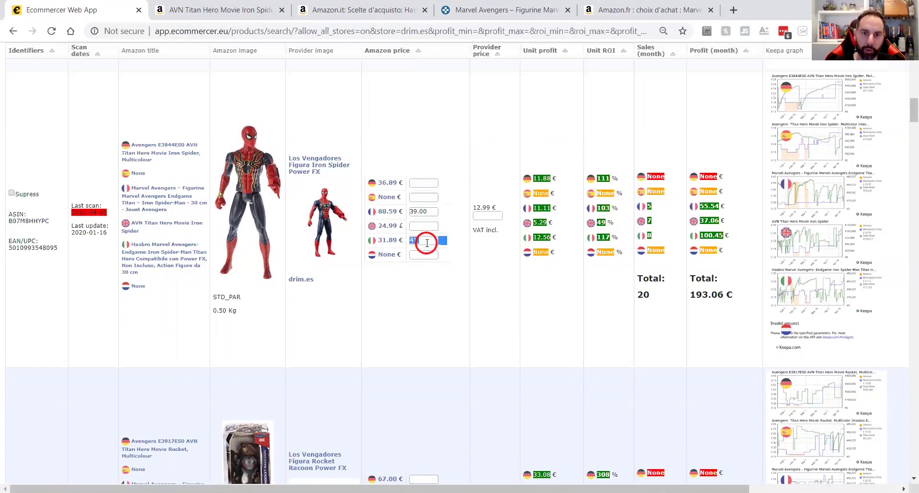
click(458, 273)
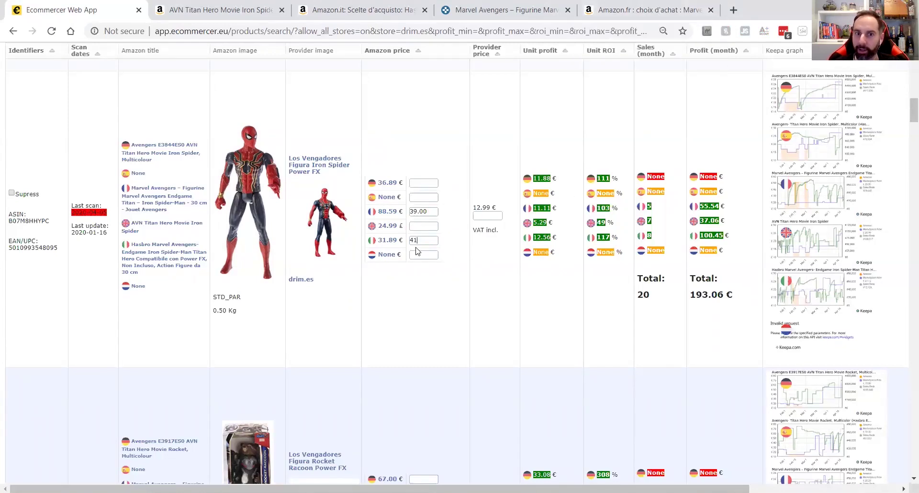
click(387, 243)
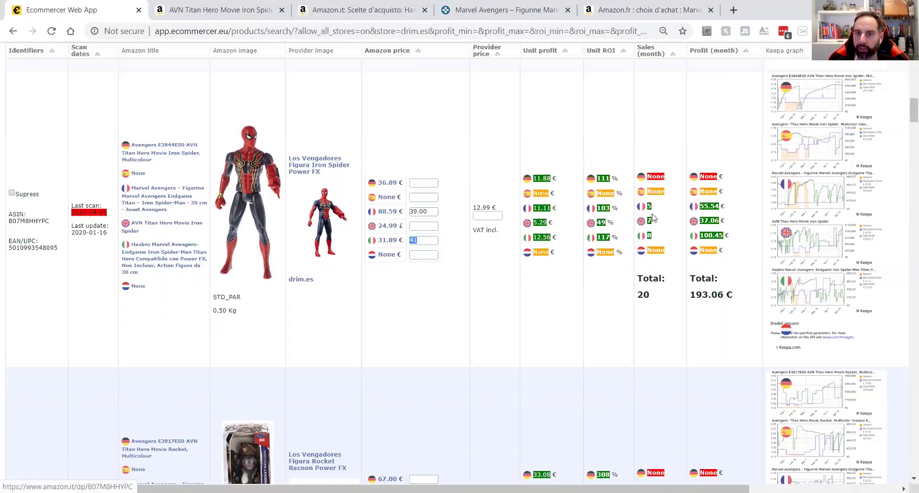
Review the Iron Spider figure's total monthly sales and total monthly profit against its custom Italian price
click(424, 240)
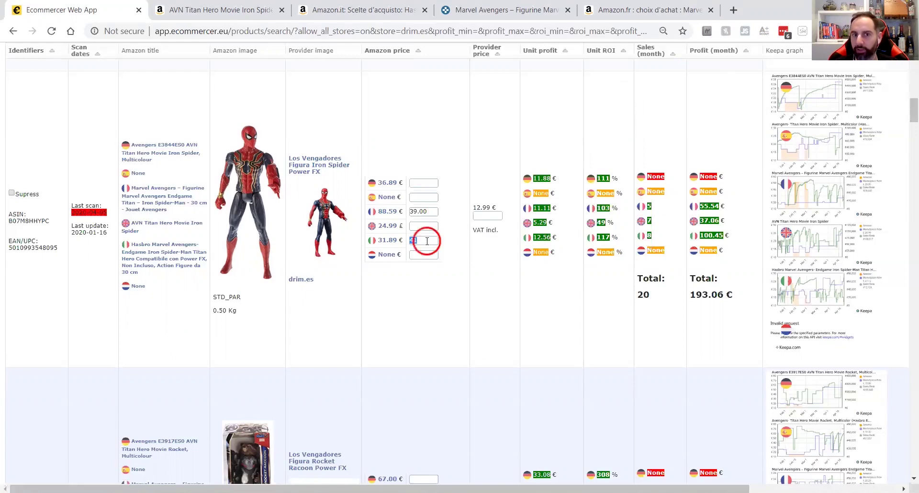
triple_click(645, 294)
click(646, 322)
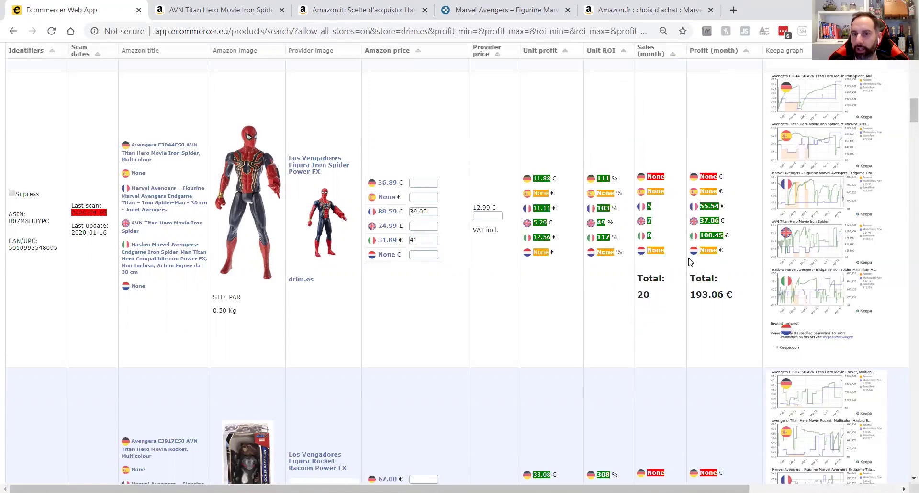
click(425, 242)
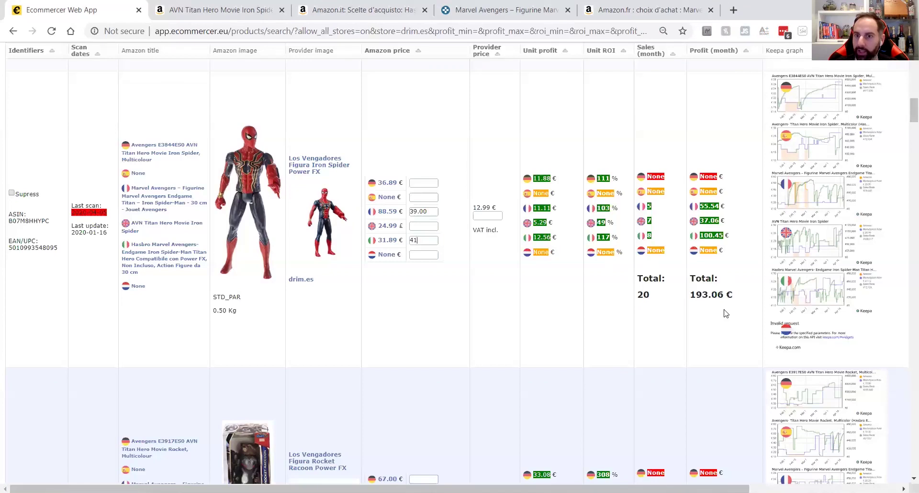
click(731, 294)
triple_click(709, 296)
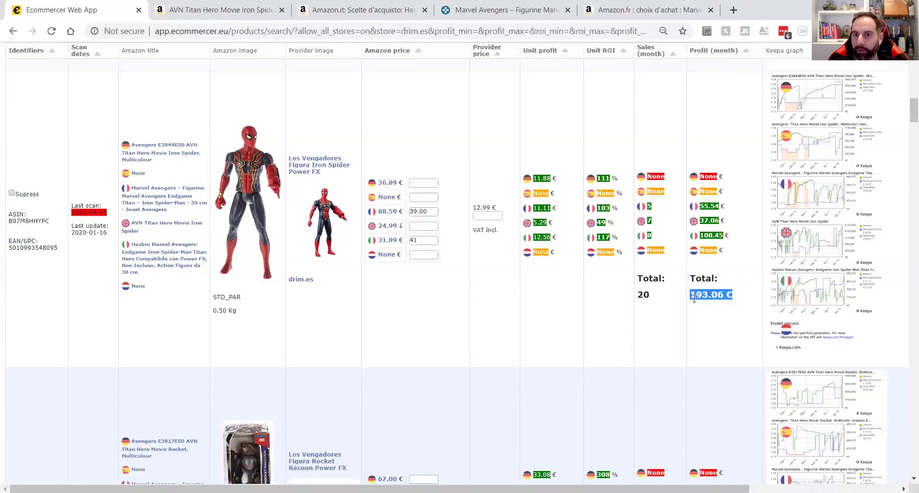
click(726, 294)
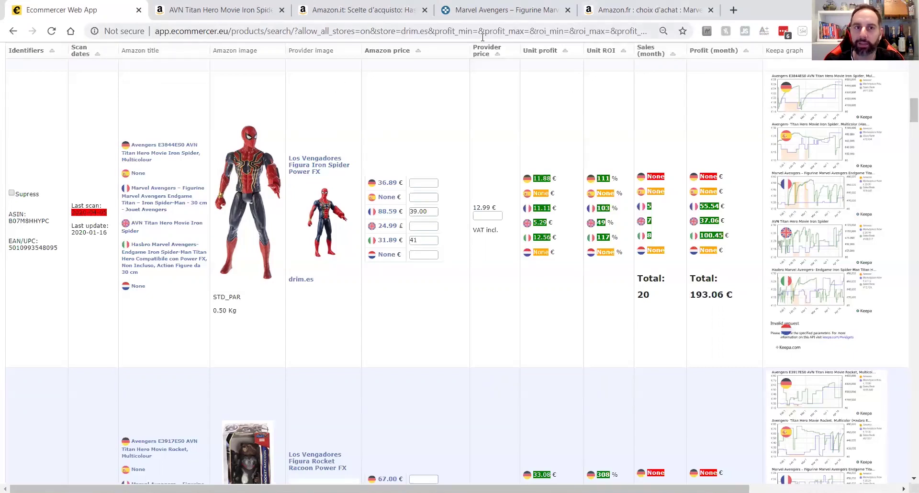
Switch to the figure's Amazon UK page and examine its Keepa price and sales rank history
click(252, 14)
scroll(301, 99, down, 10)
scroll(301, 99, up, 2)
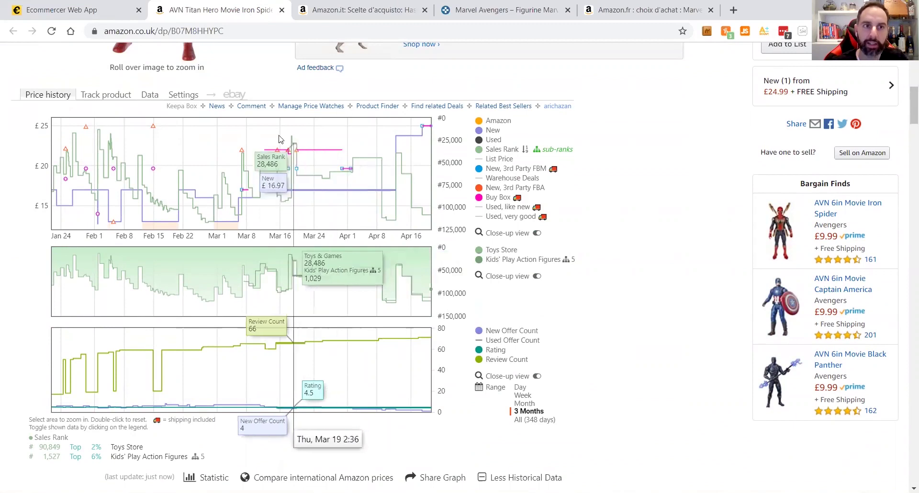
Return to Ecommercer and open the French Keepa price history of the Hexbug Aquabot Ataque Tiburon
click(105, 15)
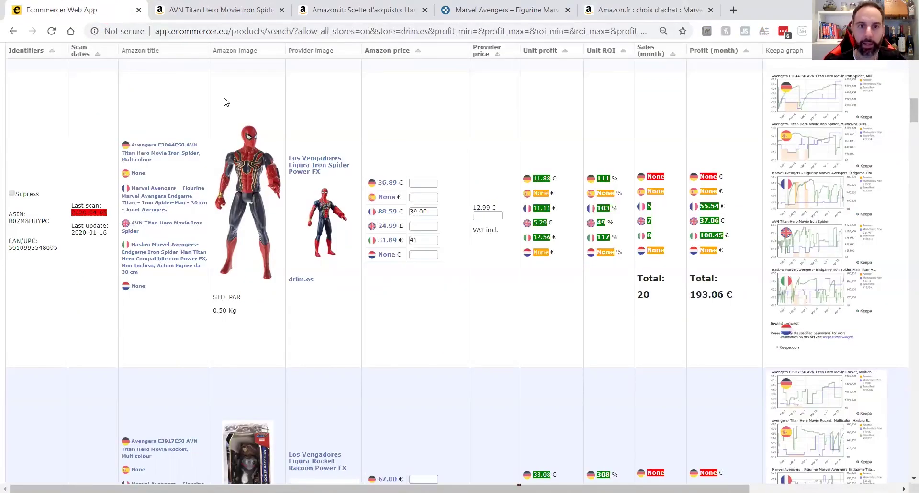
scroll(263, 134, up, 10)
scroll(262, 133, down, 5)
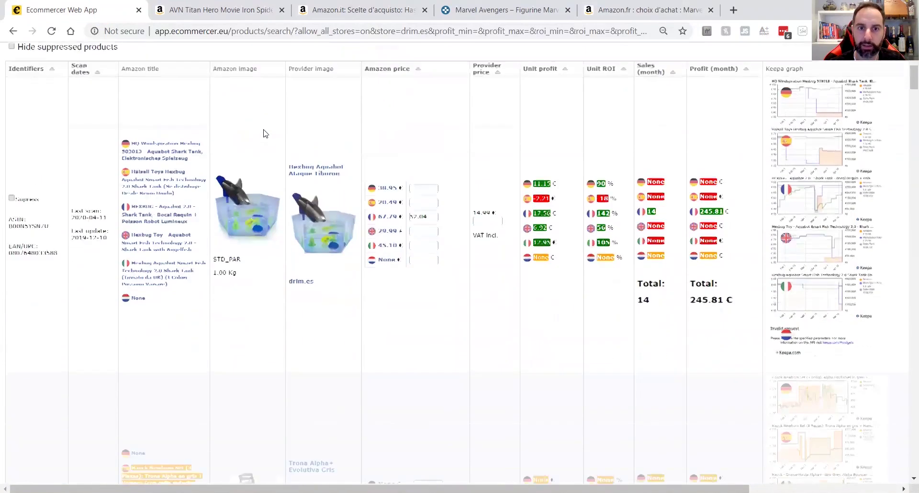
scroll(266, 133, down, 1)
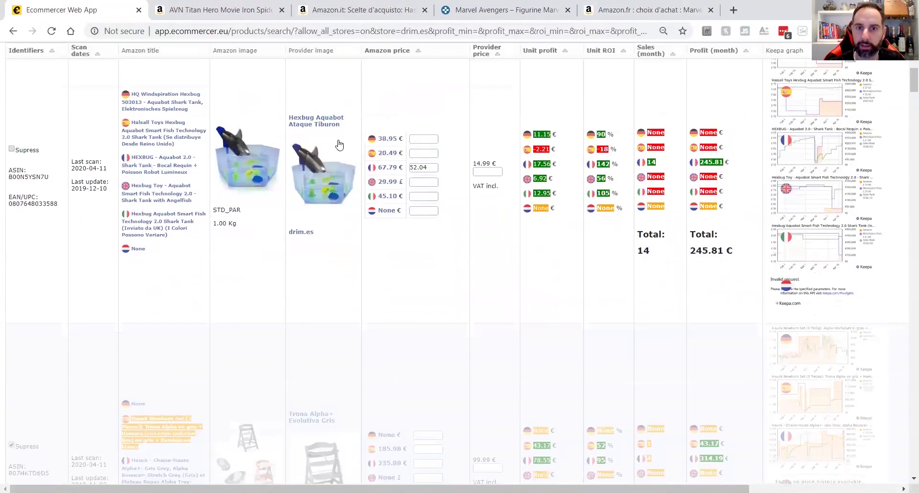
click(803, 143)
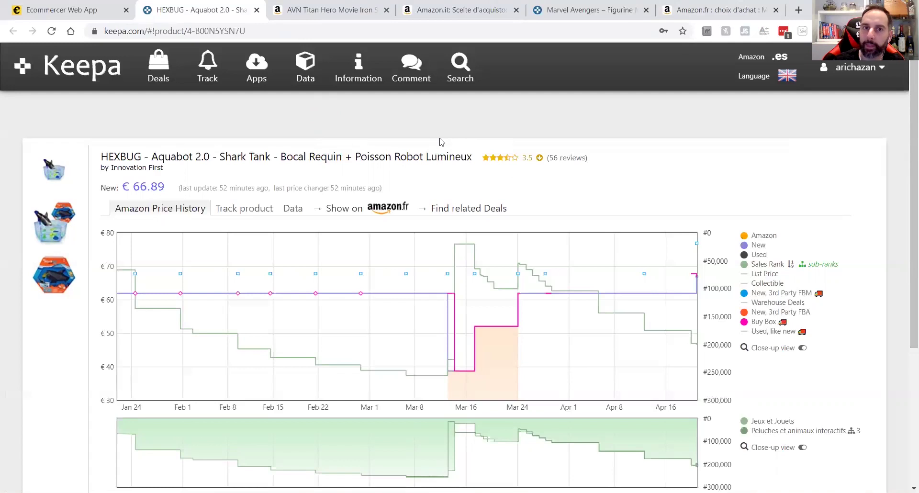
Revisit the figure's Amazon UK page, and open its Amazon Italy product page from the Italian offer listing
click(338, 10)
scroll(342, 129, up, 10)
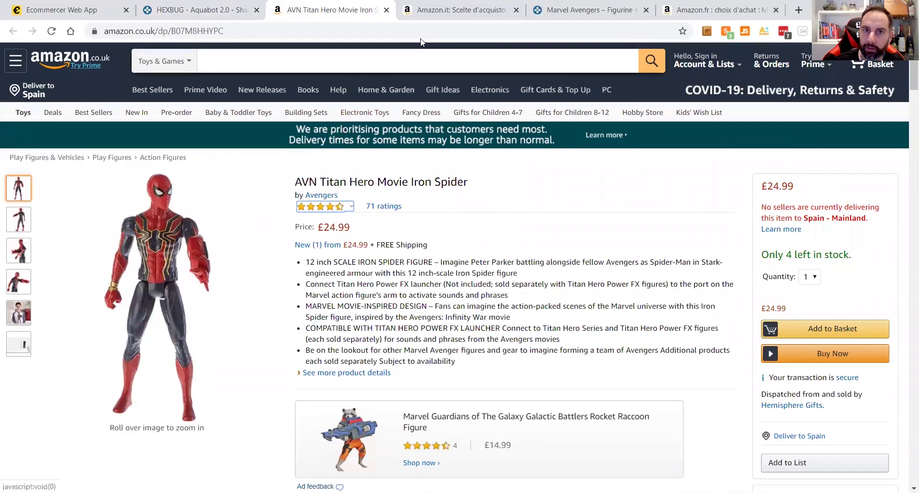
click(431, 15)
scroll(461, 99, up, 2)
scroll(460, 99, up, 2)
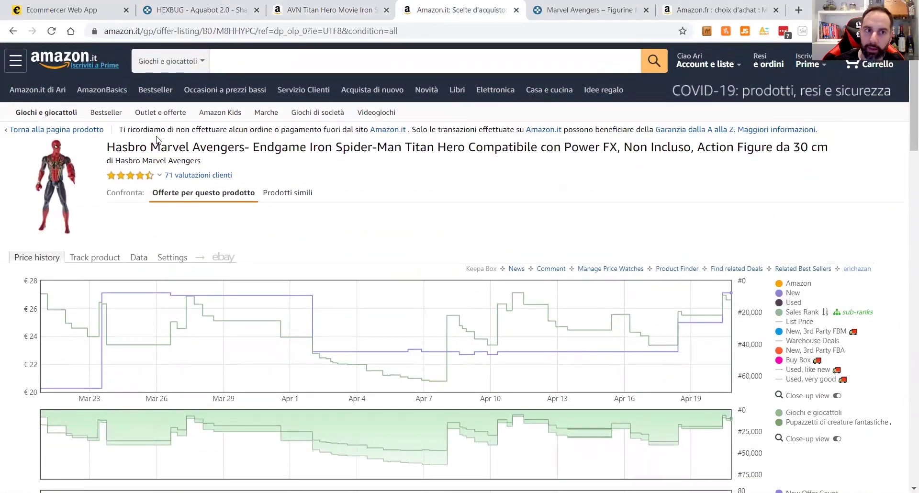
click(78, 135)
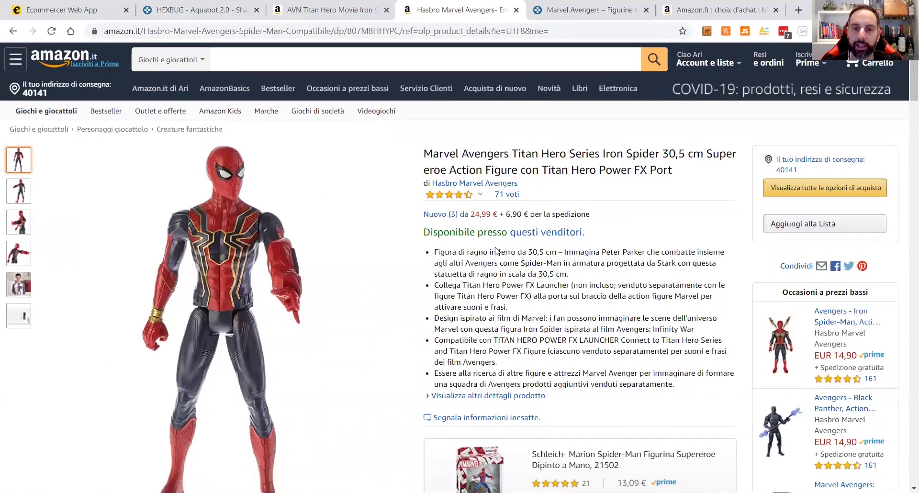
Open the Italian sellers' offers for the figure and compare their prices and shipping costs with the Keepa price and sales rank history
scroll(495, 250, down, 8)
scroll(495, 250, up, 6)
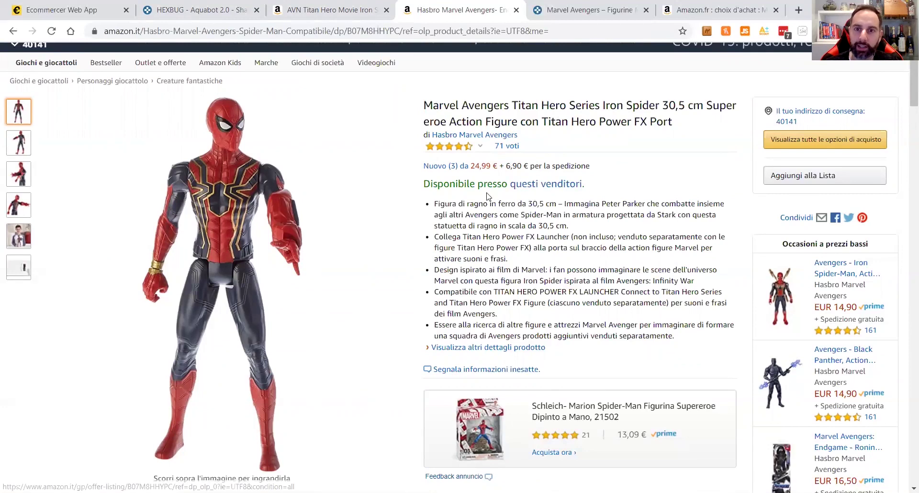
click(540, 188)
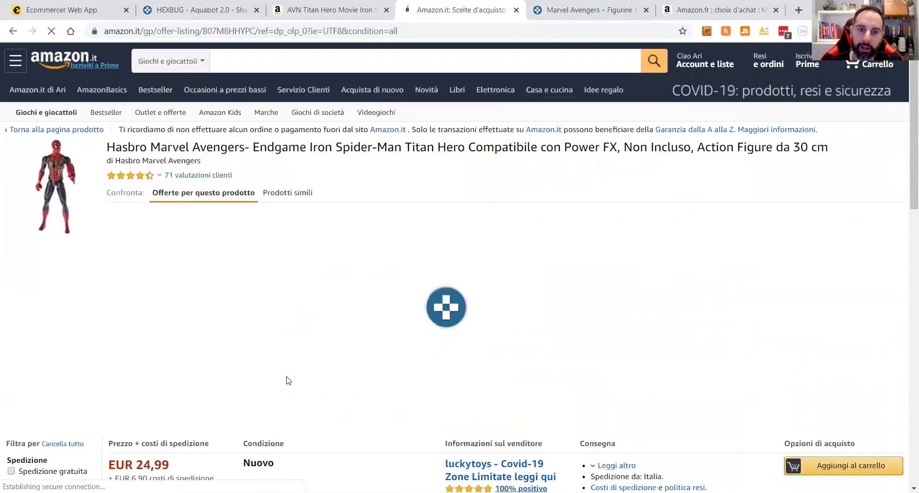
scroll(289, 380, down, 1)
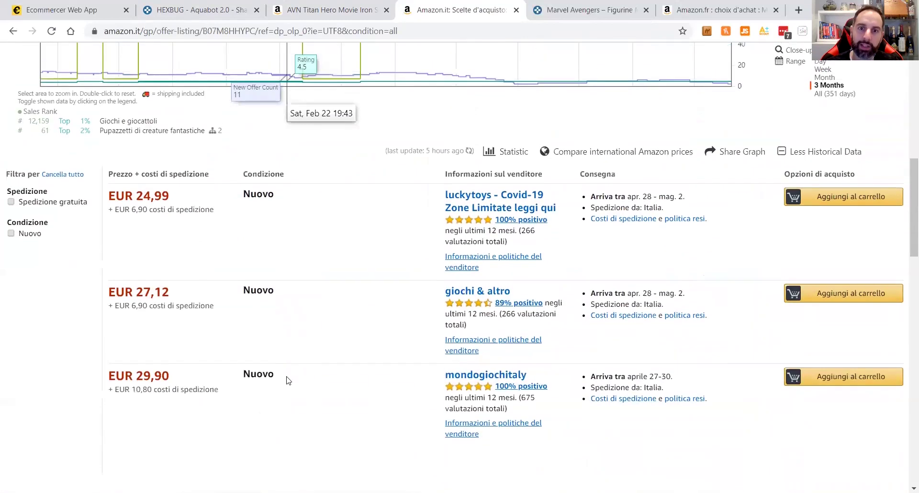
scroll(289, 381, up, 11)
scroll(289, 380, down, 9)
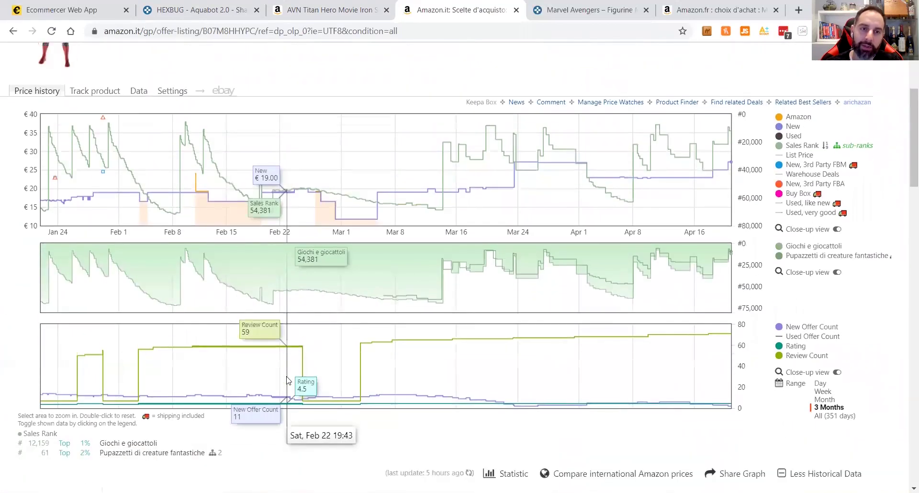
scroll(288, 380, down, 1)
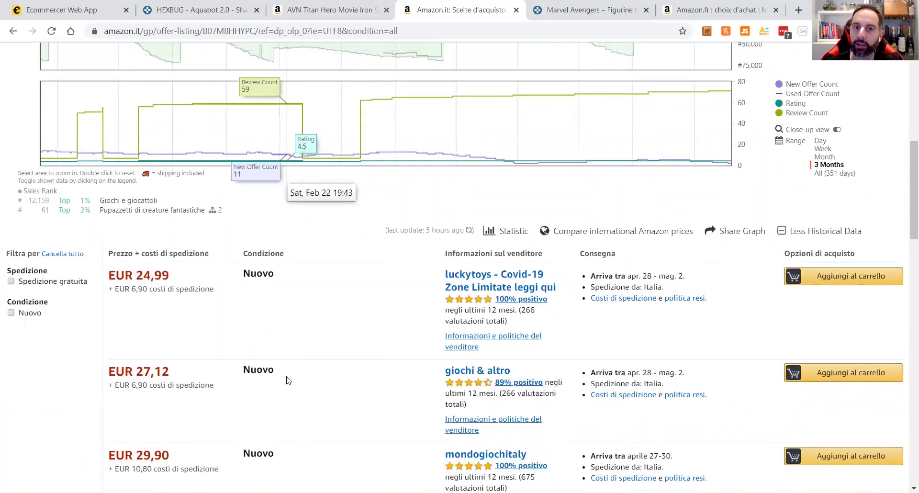
scroll(288, 381, up, 3)
scroll(287, 381, up, 4)
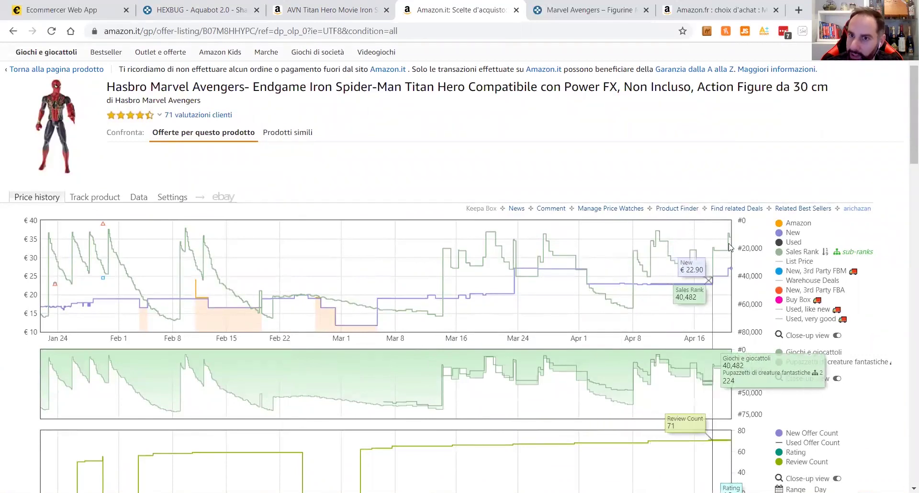
scroll(732, 287, down, 7)
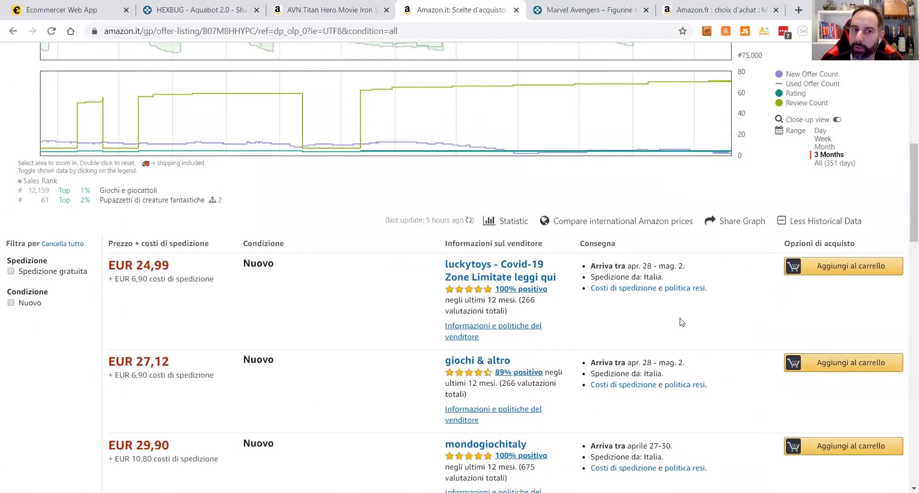
scroll(682, 322, up, 8)
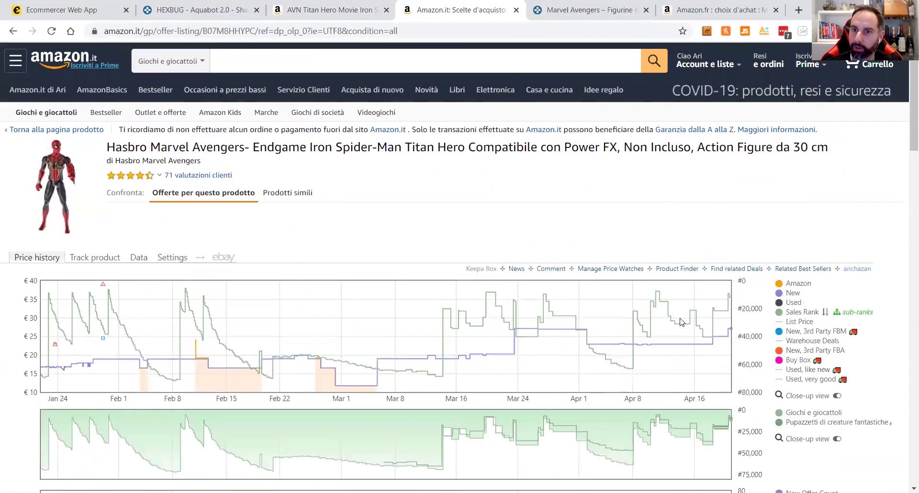
Close all the Amazon and Keepa tabs and go back to the Iron Spider figure's row in the Ecommercer product list
click(316, 11)
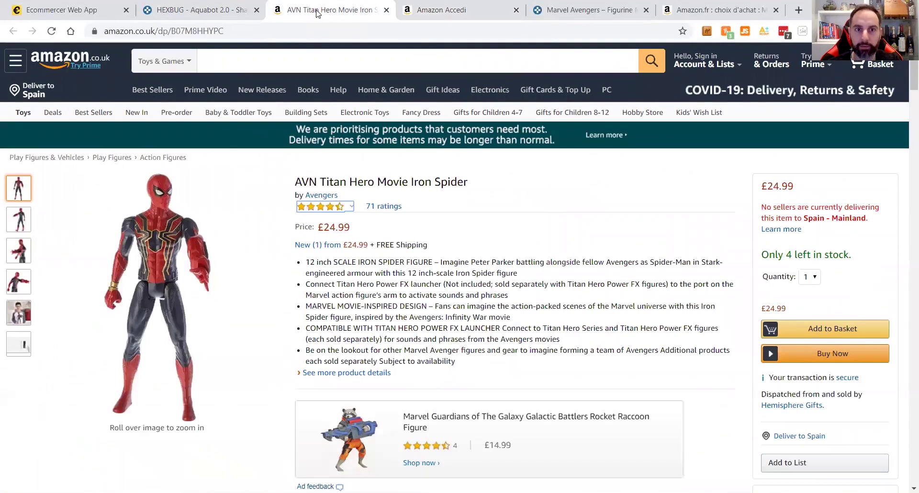
key(ctrl+w)
key(ctrl+w)
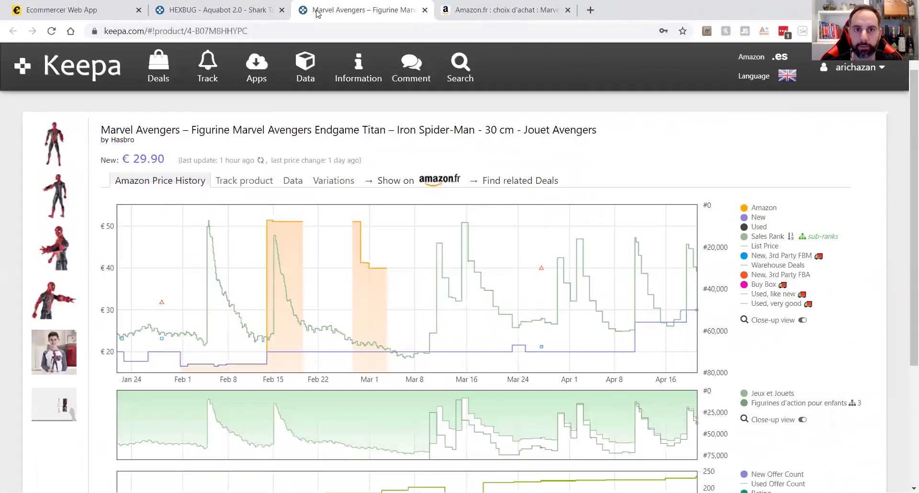
key(ctrl+w)
key(ctrl+w)
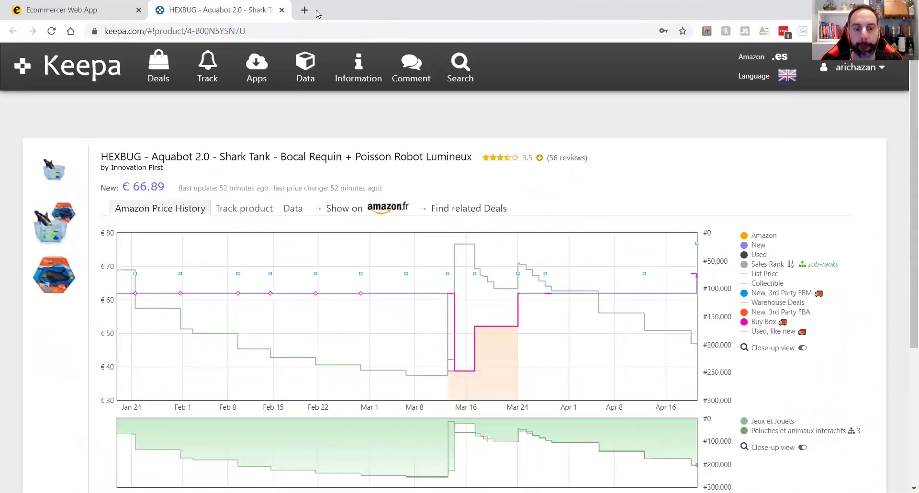
key(ctrl+w)
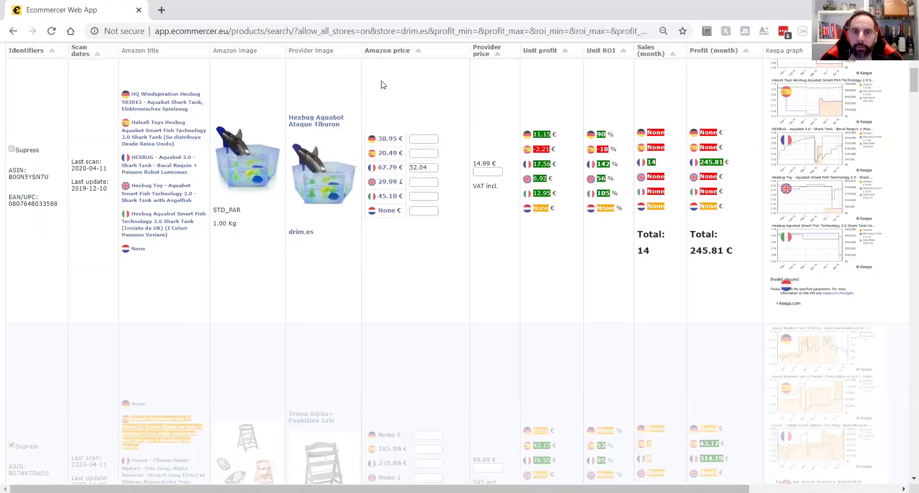
scroll(395, 117, down, 4)
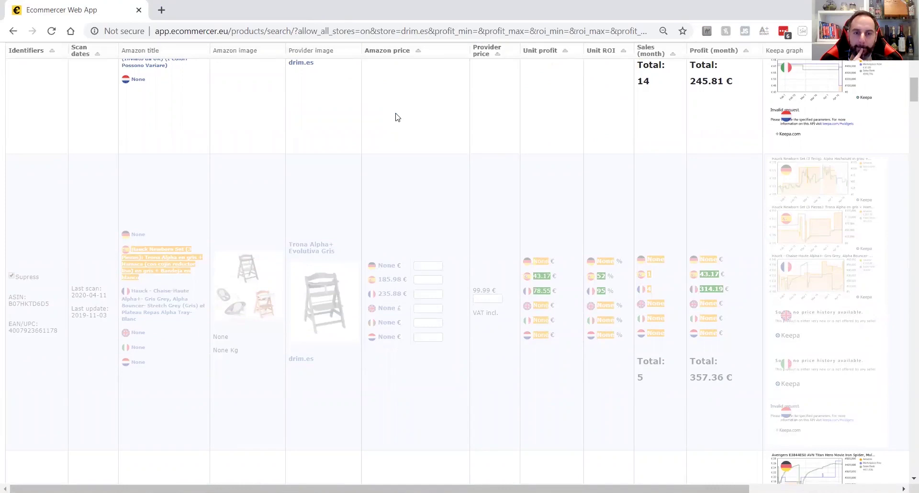
scroll(395, 116, down, 8)
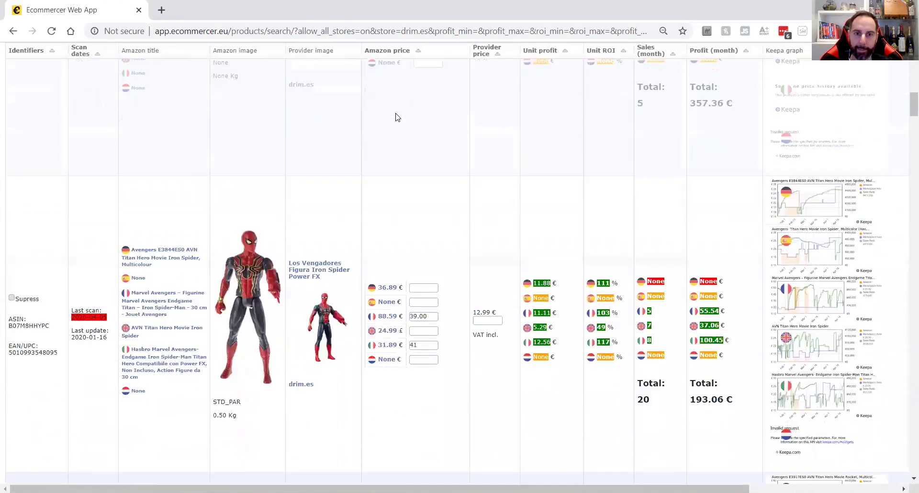